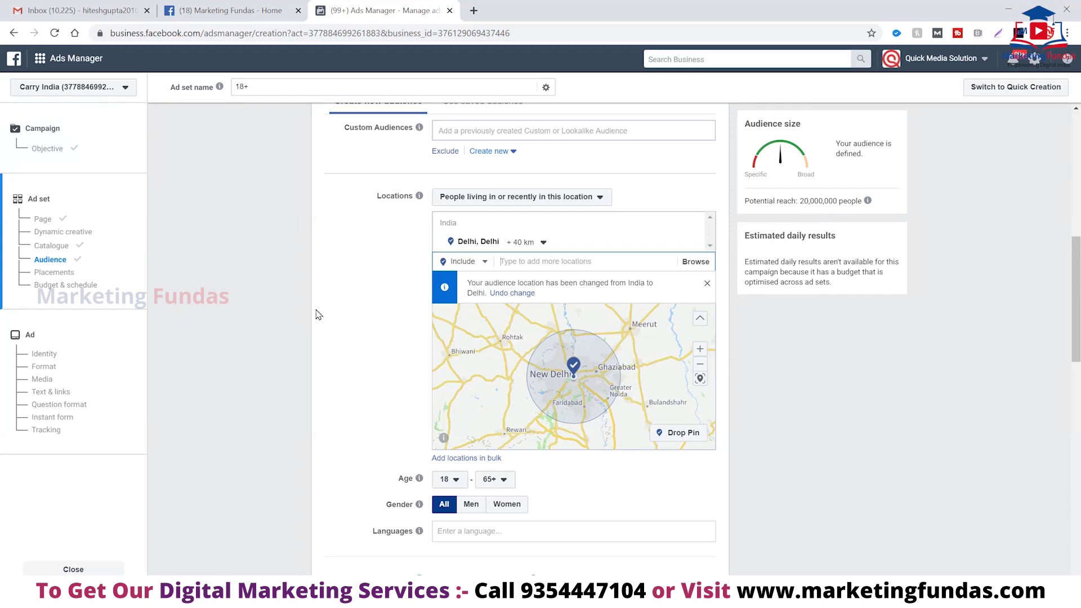
- Limit the Delhi location targeting to the current city only
click(544, 243)
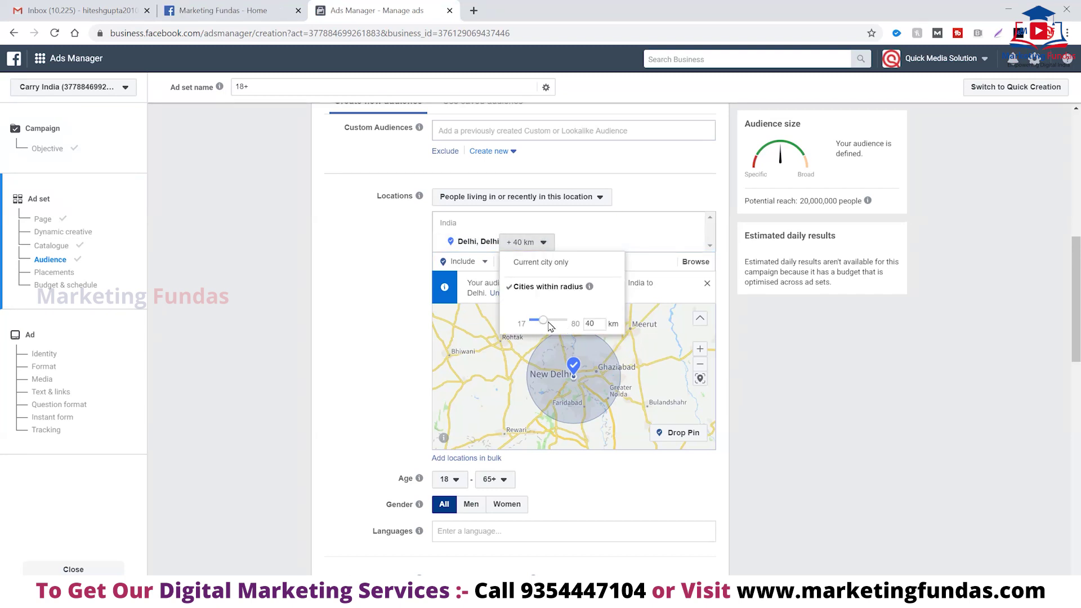
click(551, 266)
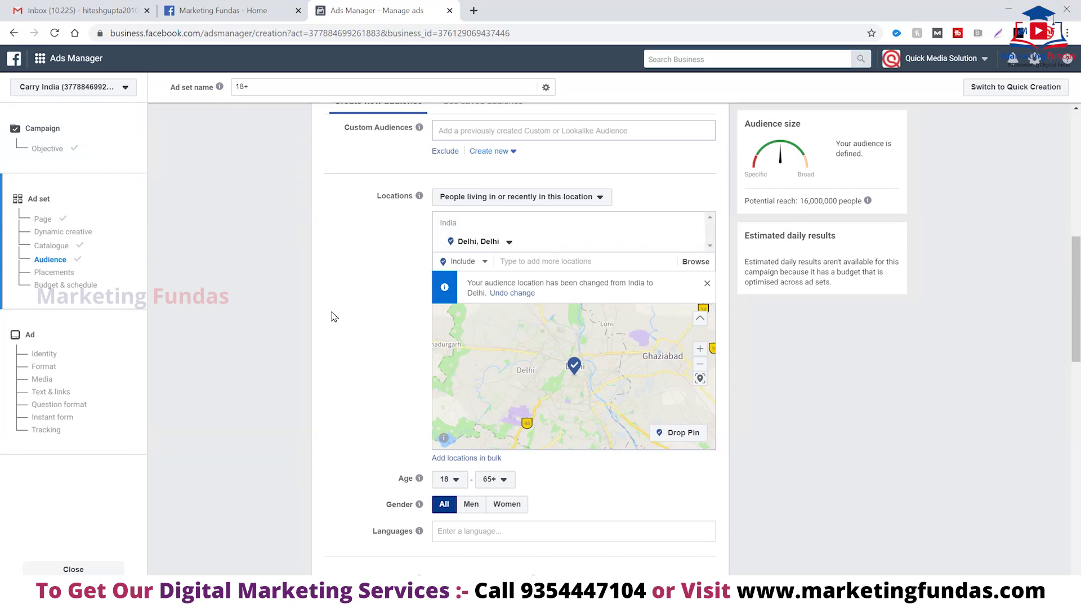
scroll(338, 314, down, 1)
scroll(338, 314, down, 2)
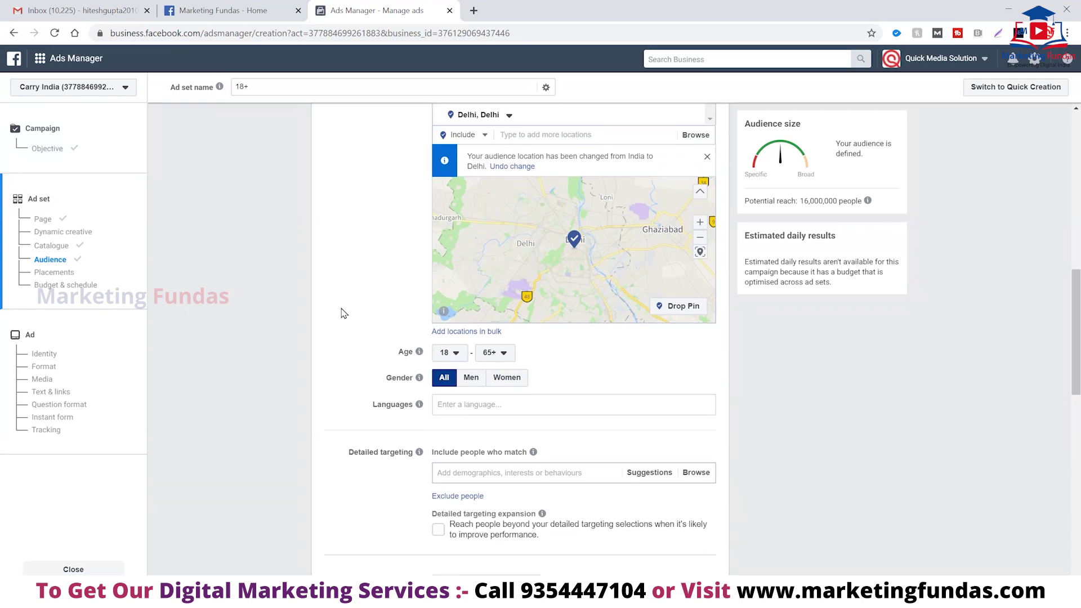
- Try targeting "People recently in this location", and return to "People living in or recently in this location"
scroll(395, 140, up, 1)
scroll(368, 183, up, 1)
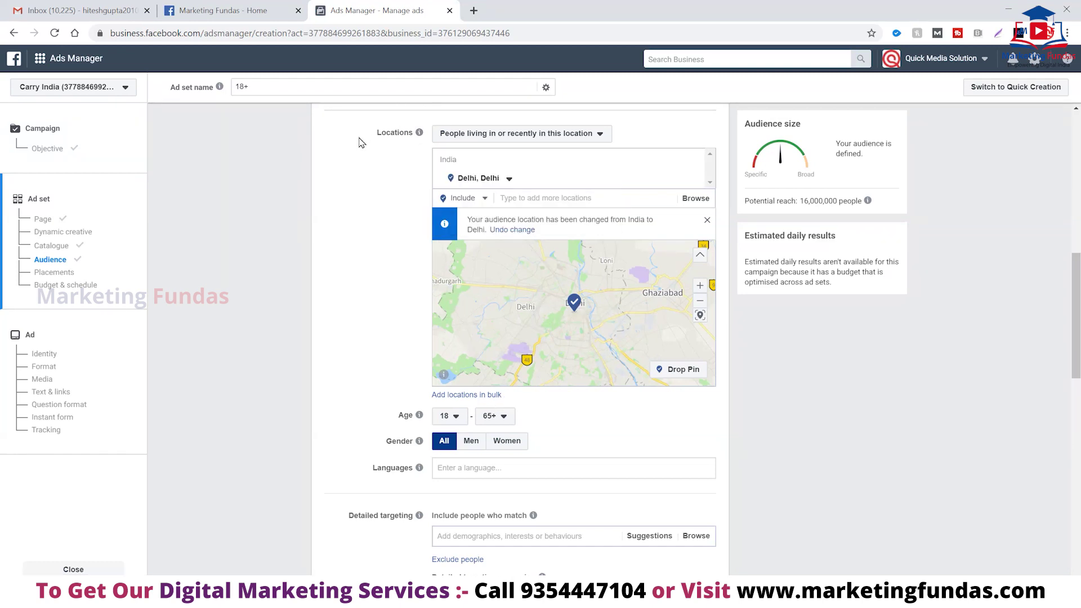
scroll(353, 194, up, 1)
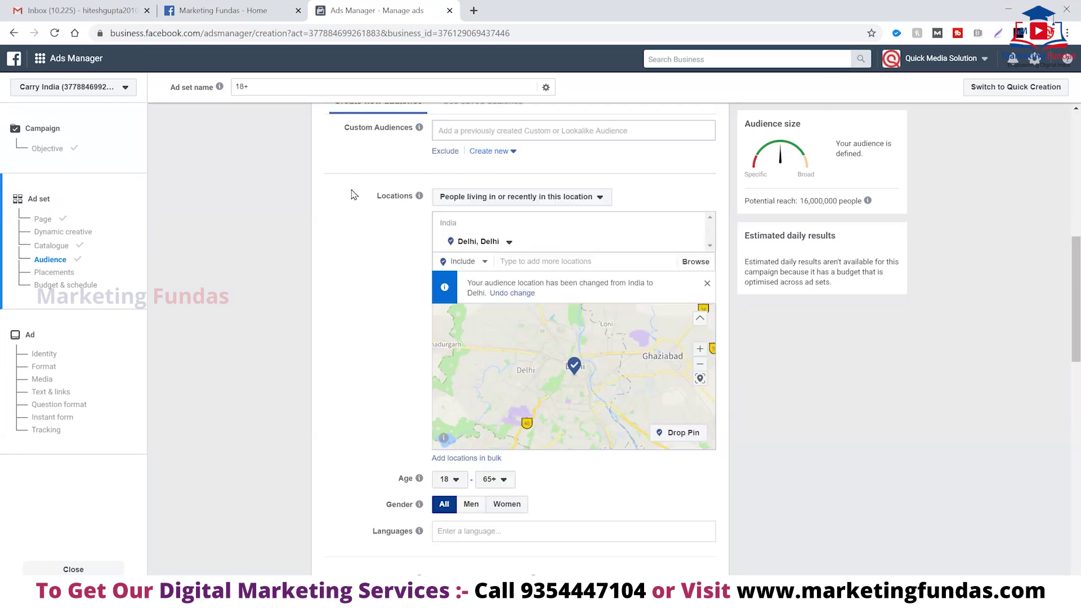
click(600, 200)
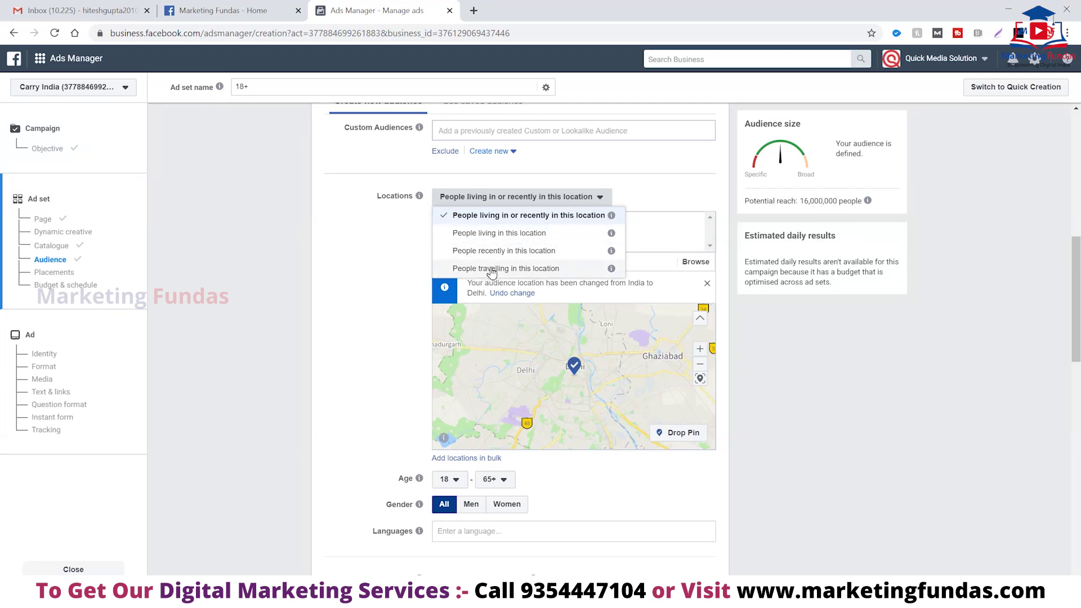
click(518, 257)
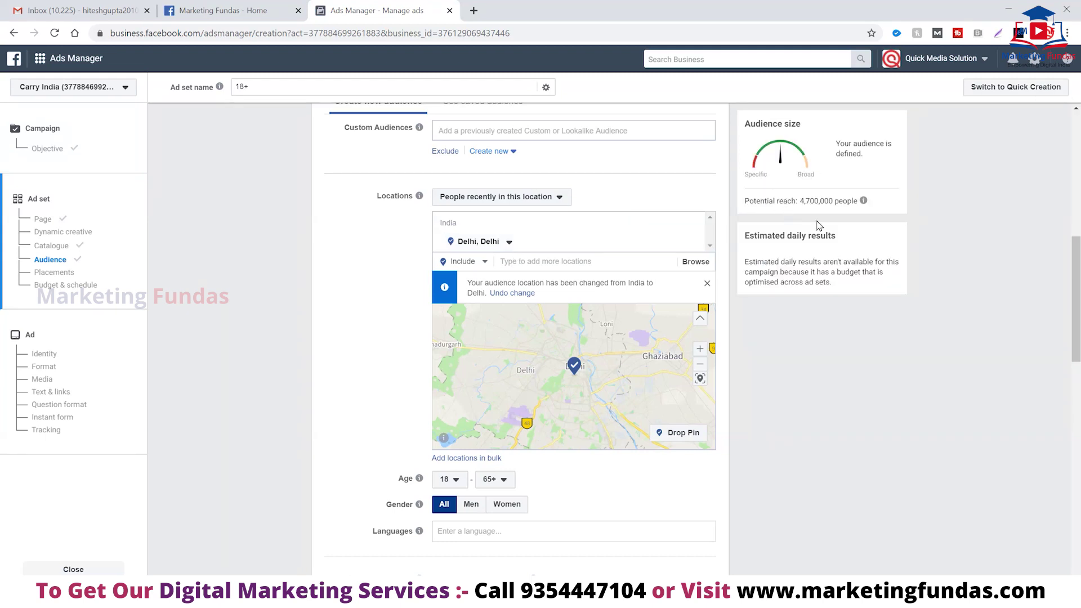
click(550, 202)
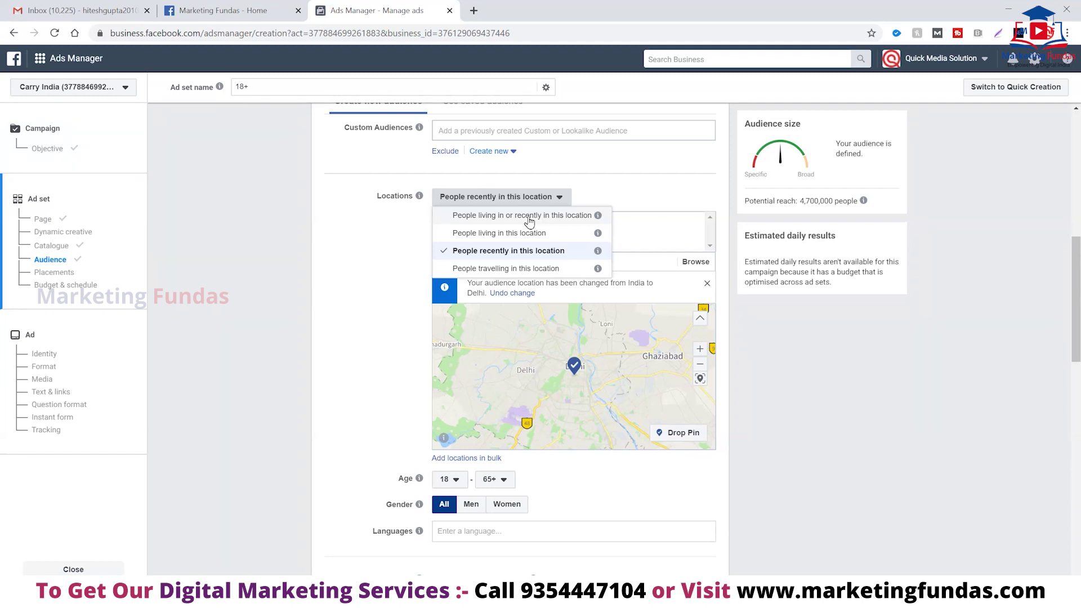
click(529, 217)
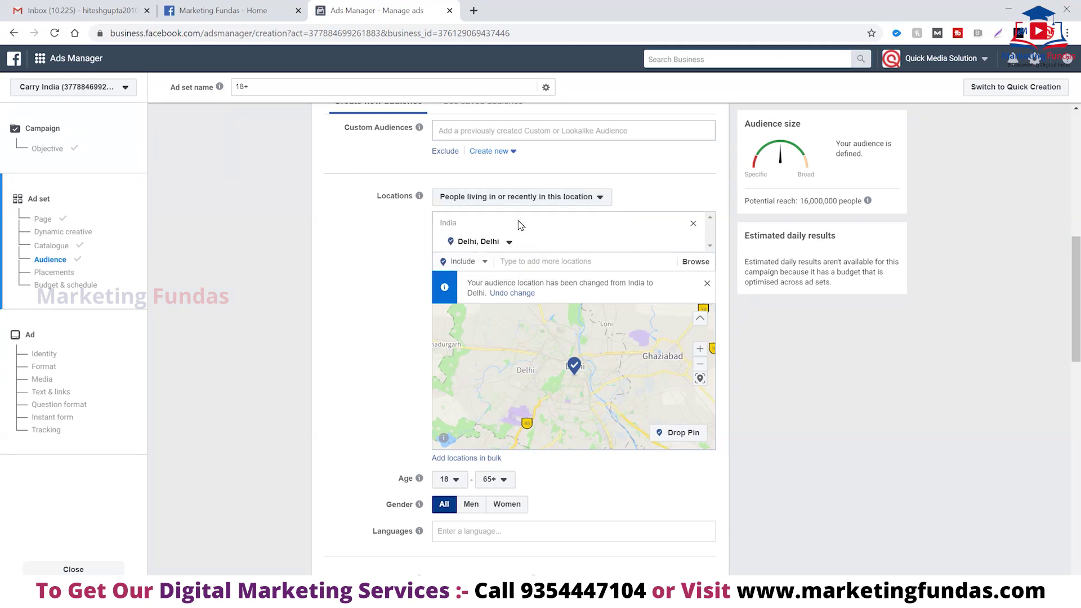
- Set the audience age range to 24–45 and restrict the gender to Men
scroll(380, 251, down, 1)
scroll(380, 252, down, 4)
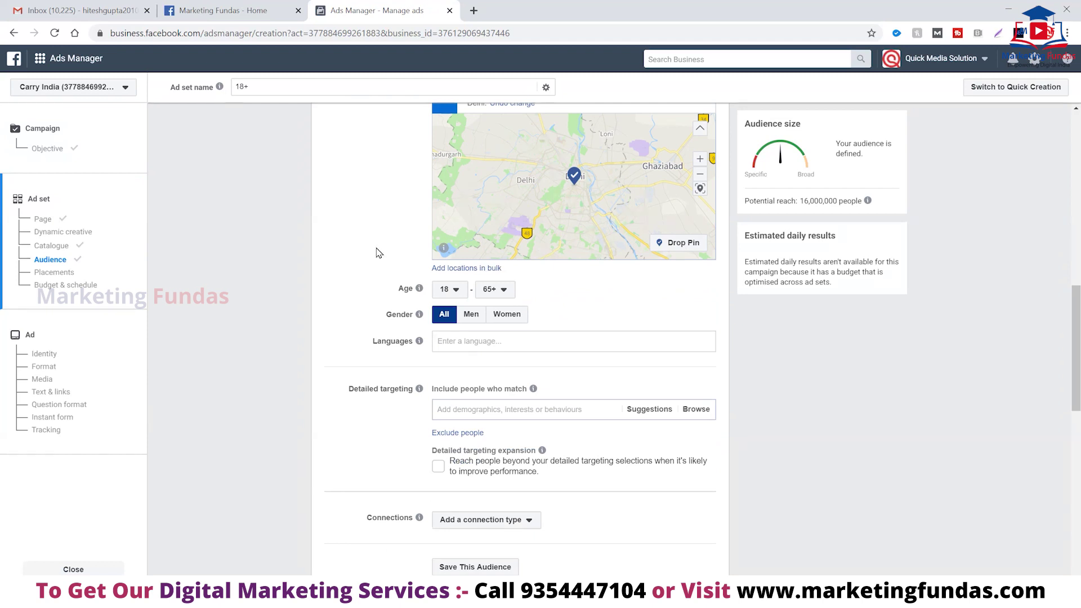
scroll(360, 280, down, 1)
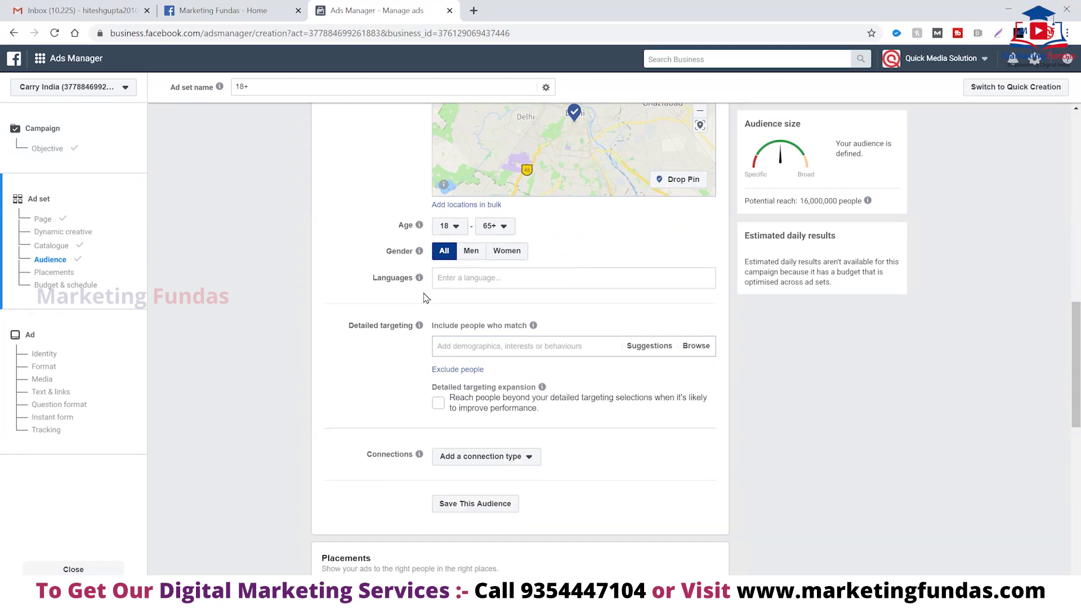
click(460, 230)
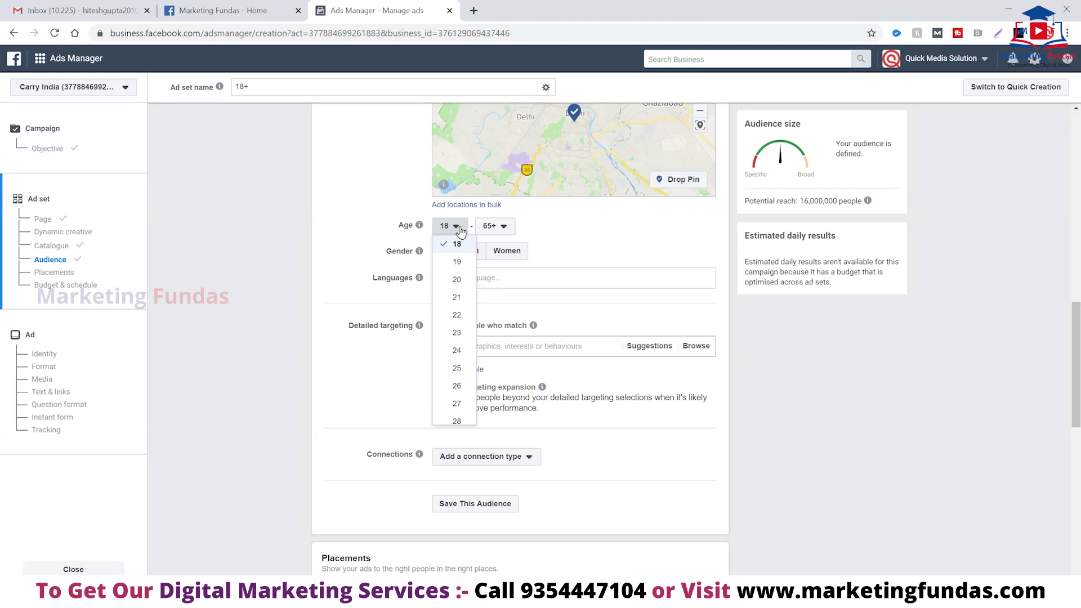
click(457, 353)
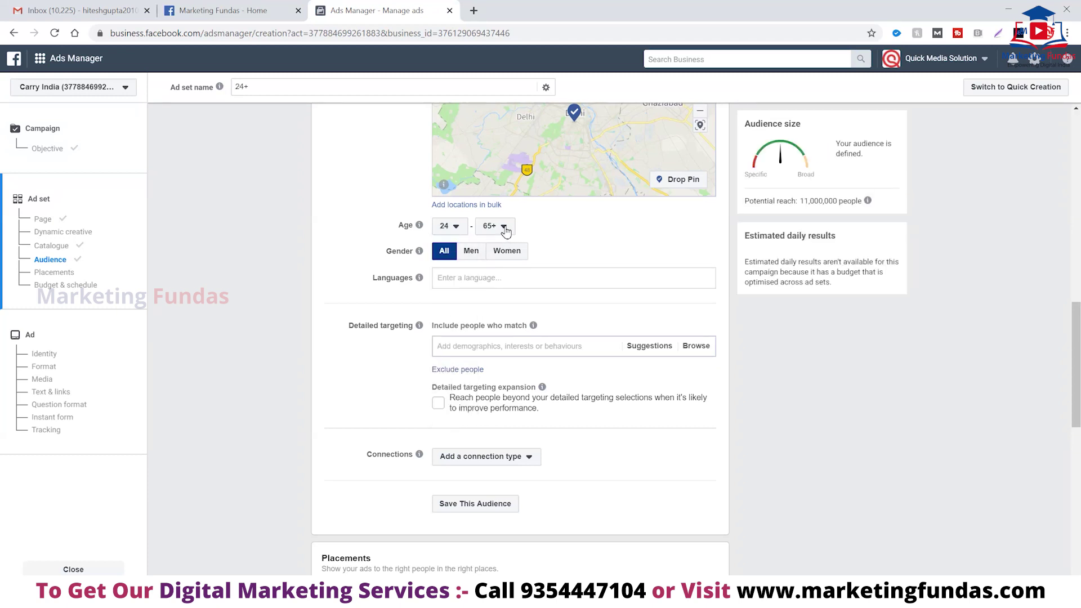
click(505, 228)
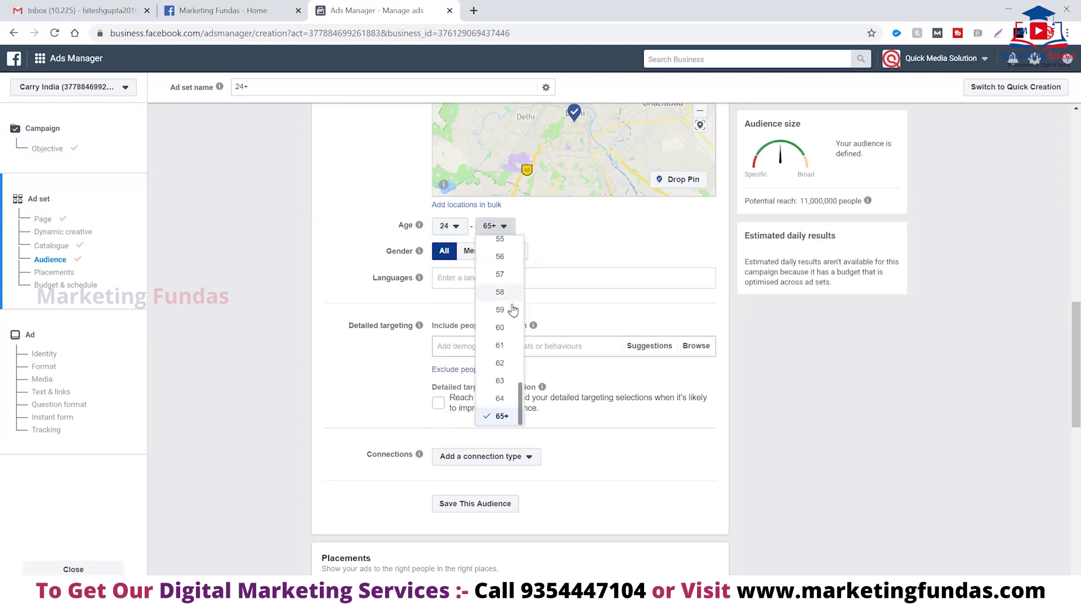
scroll(514, 311, up, 1)
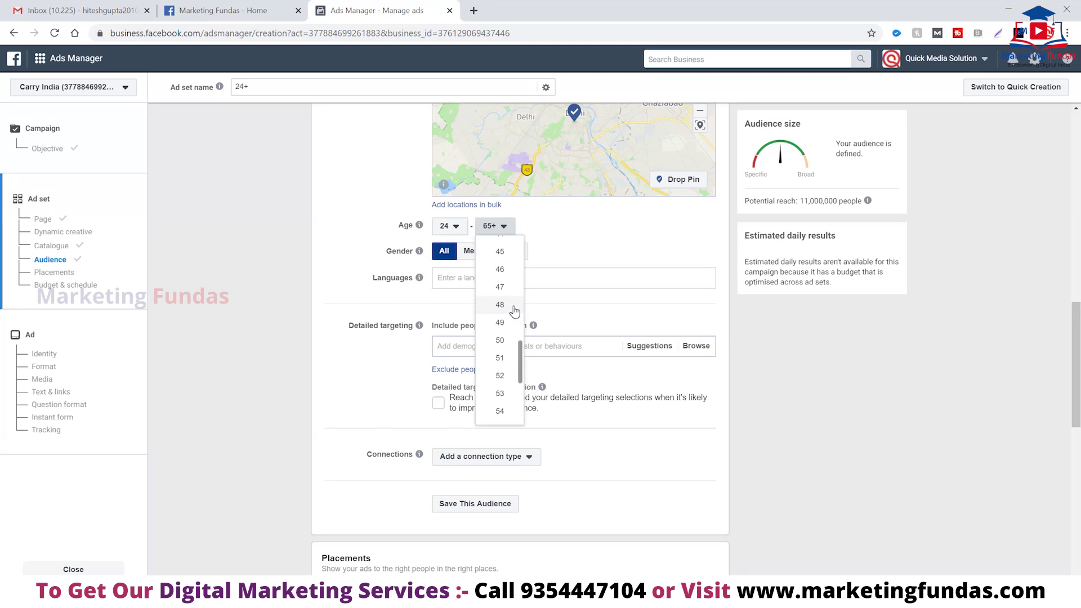
click(502, 252)
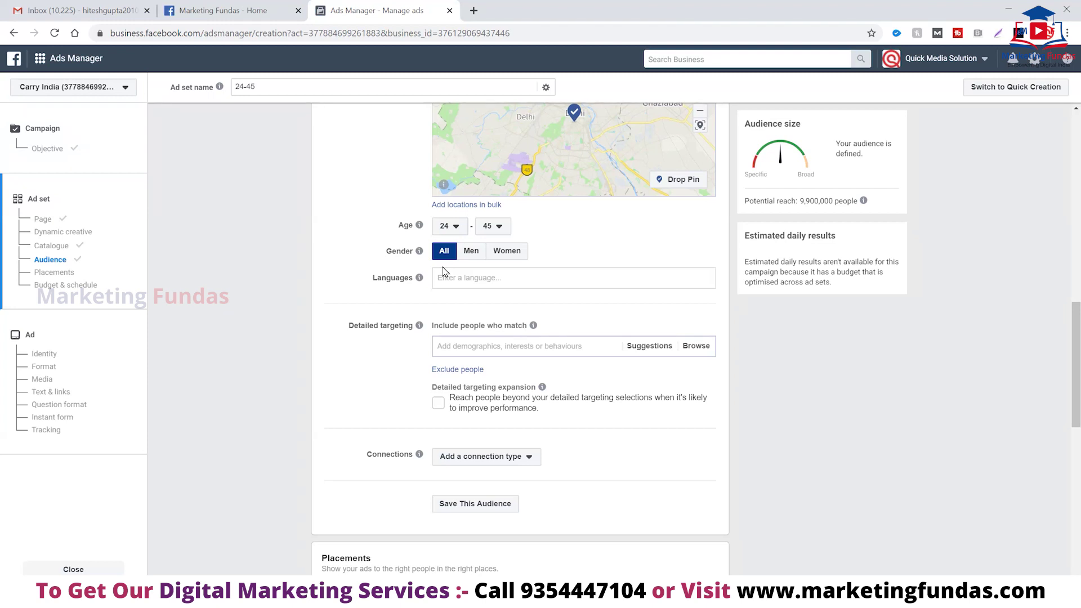
click(469, 251)
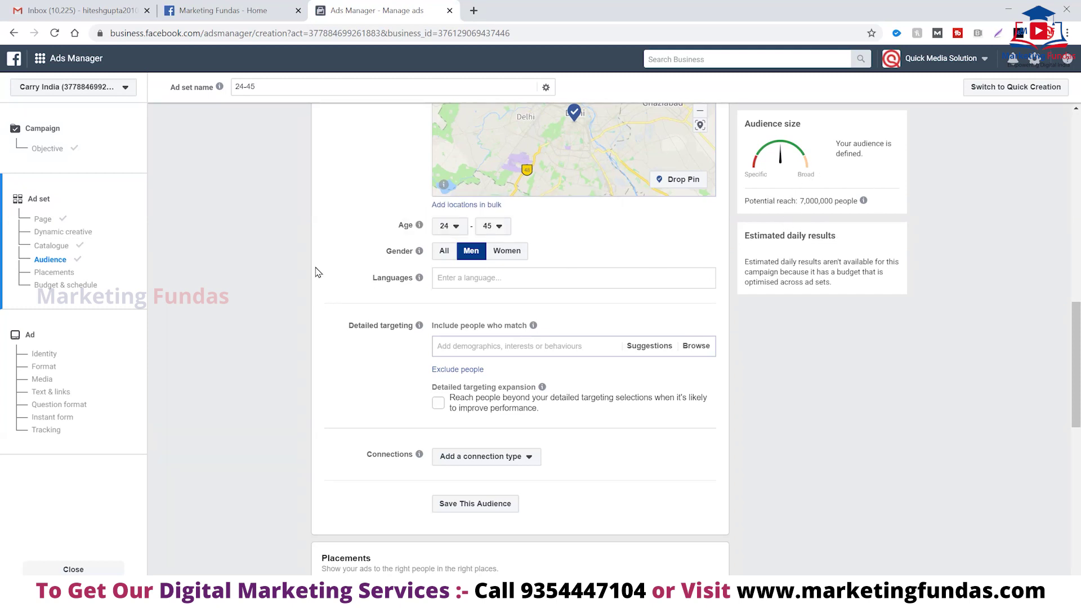
- Add the work industries Business and finance, Cleaning and maintenance services, and IT and technical services to the detailed targeting demographics
scroll(318, 273, down, 1)
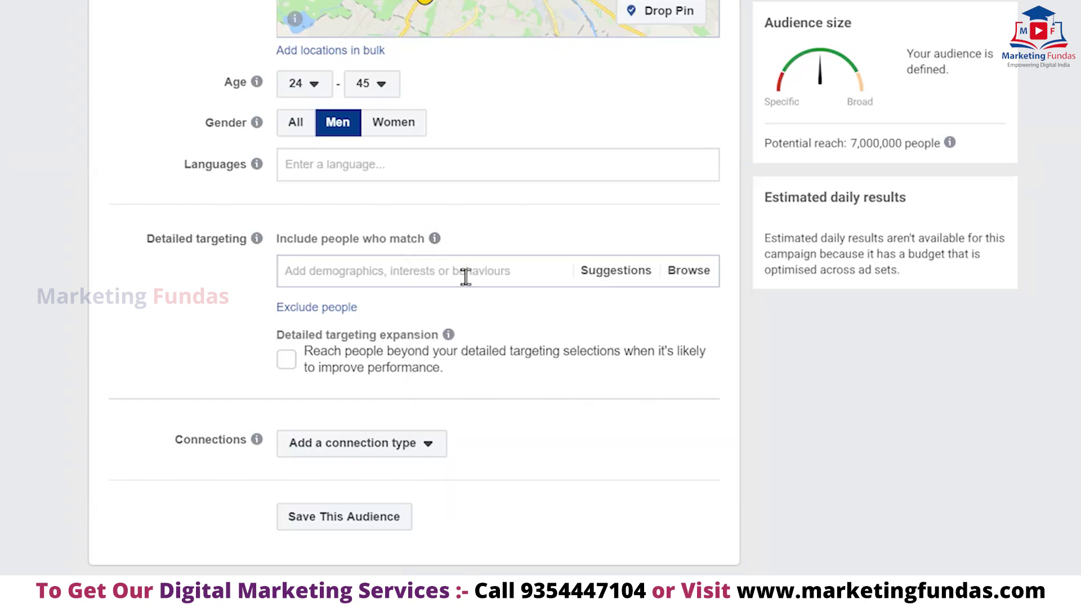
click(683, 280)
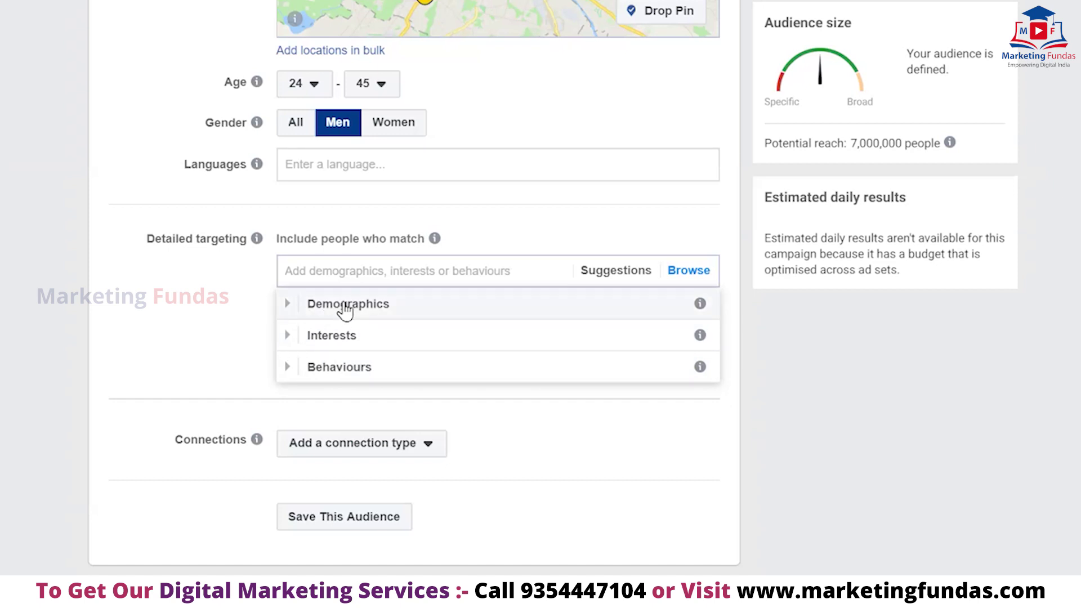
click(345, 312)
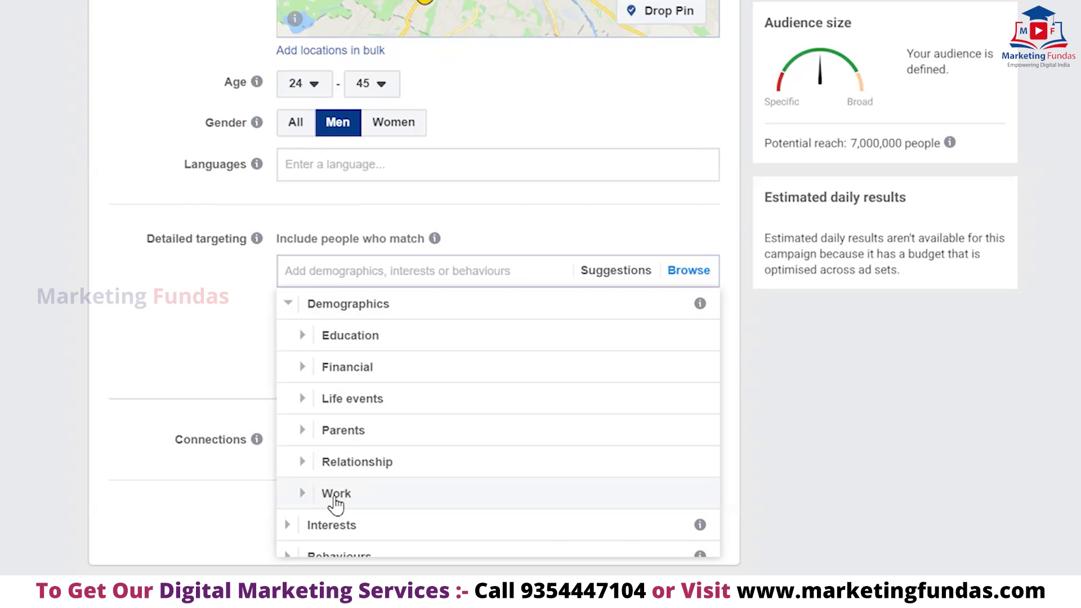
click(402, 498)
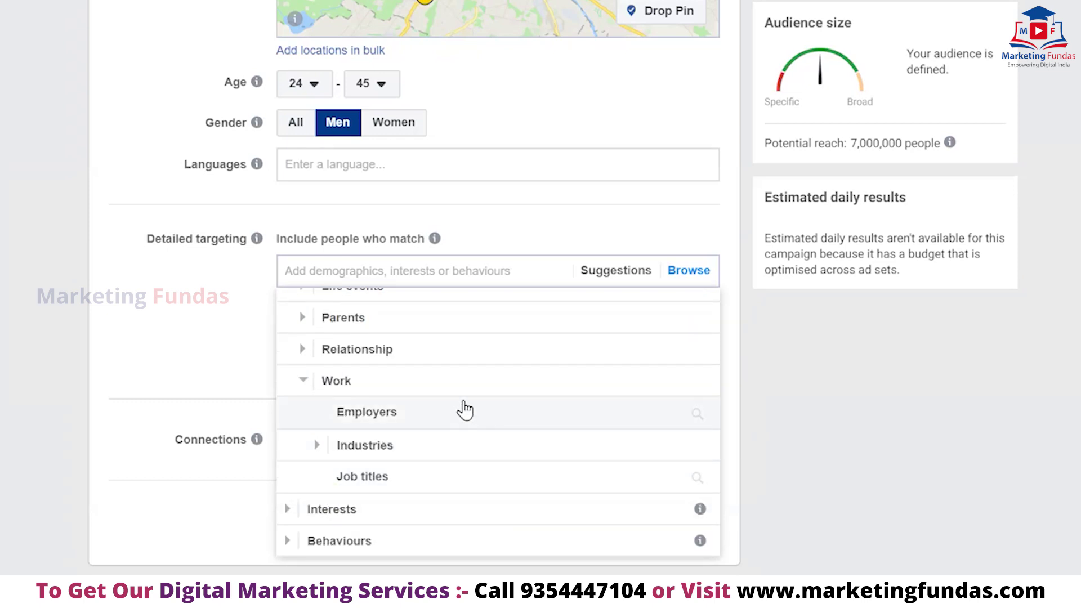
click(381, 453)
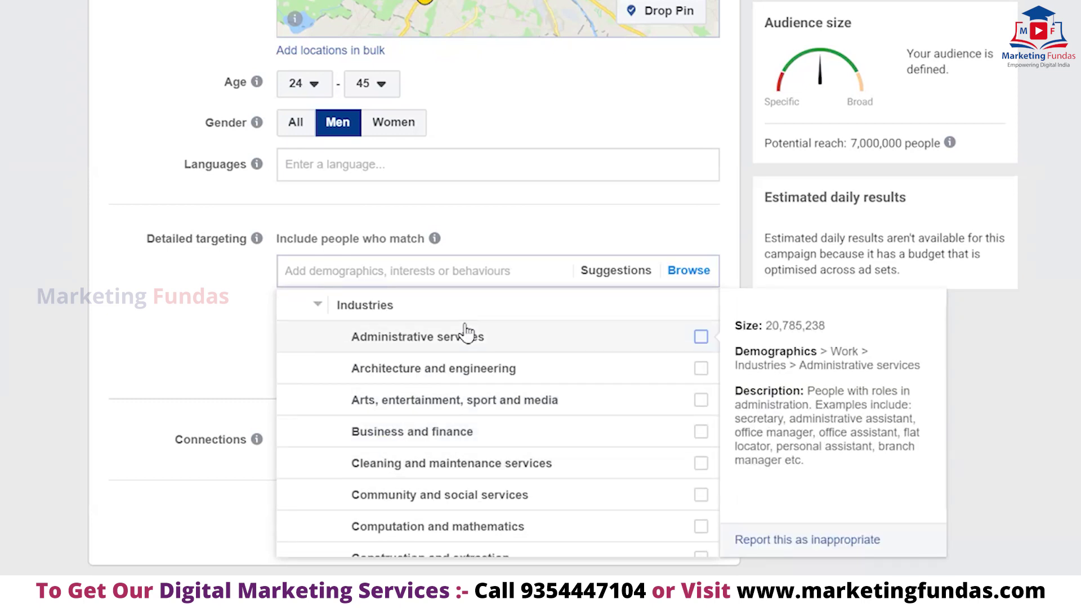
scroll(427, 468, down, 3)
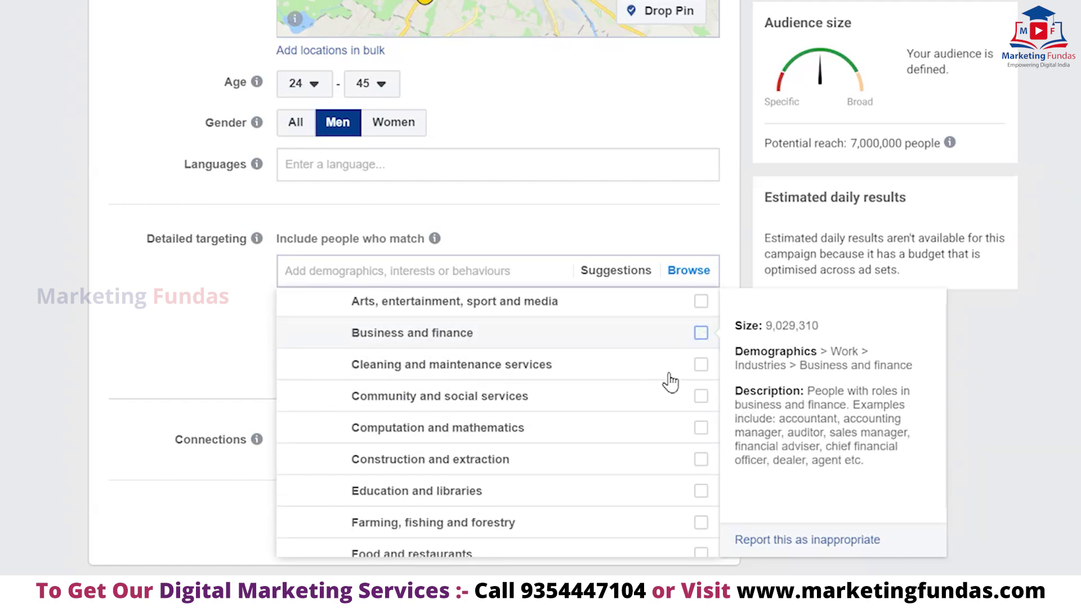
click(701, 332)
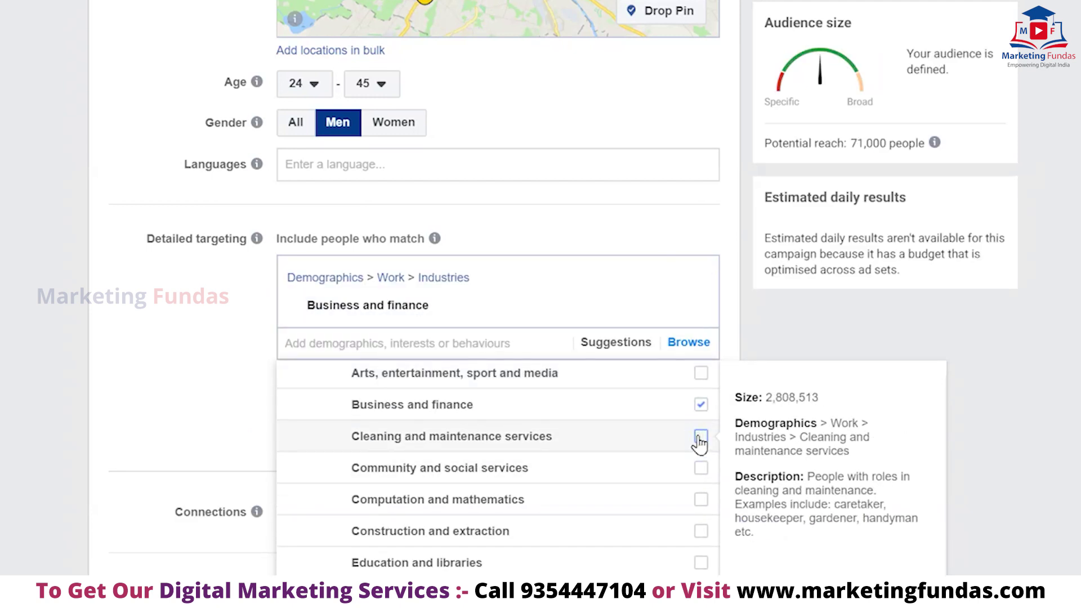
click(699, 437)
scroll(473, 558, down, 4)
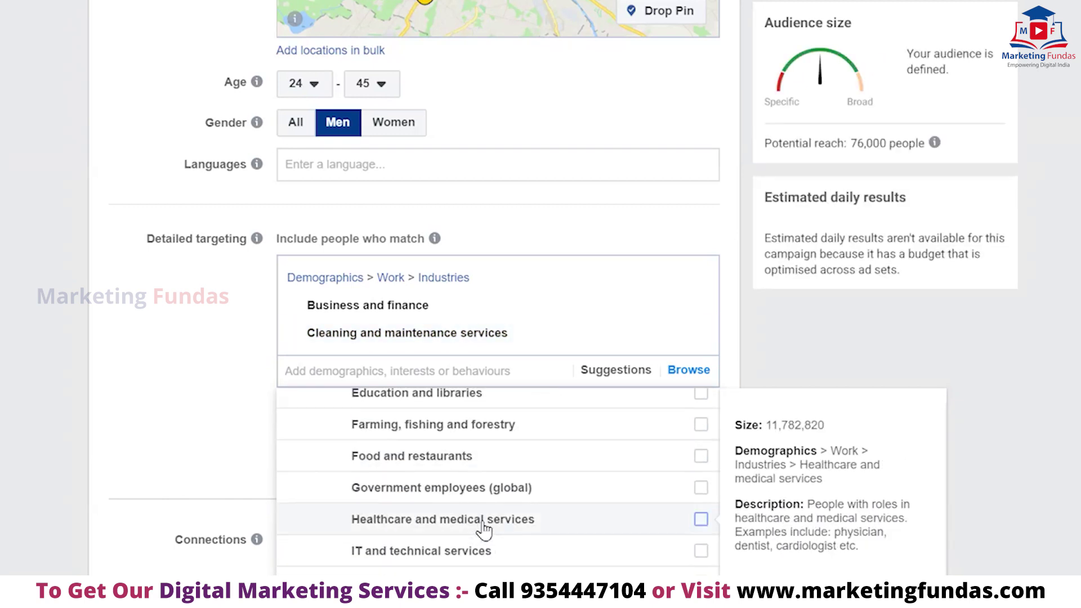
scroll(434, 555, down, 3)
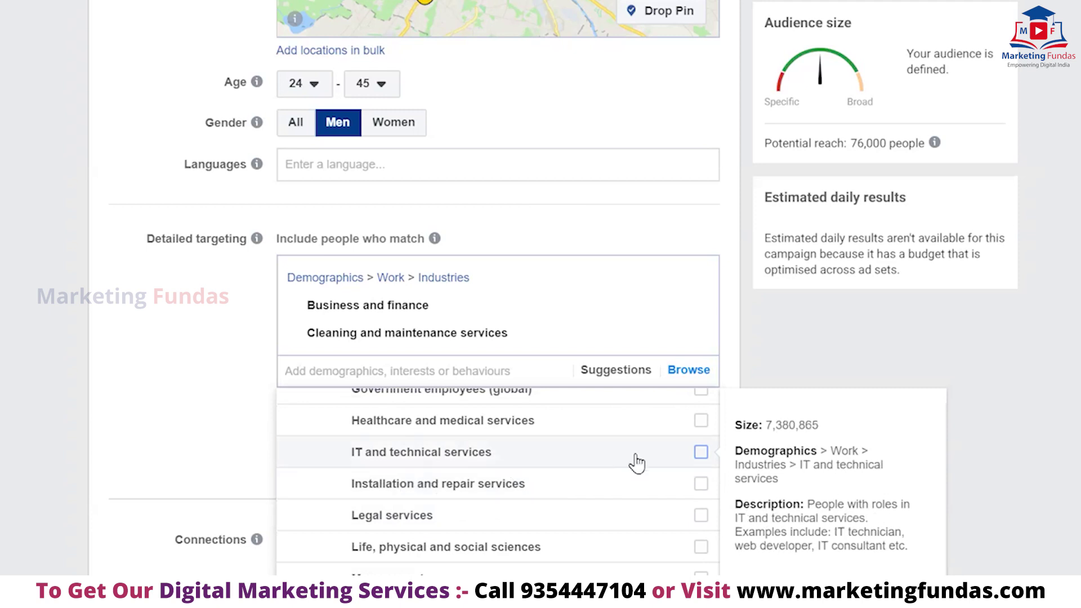
click(701, 452)
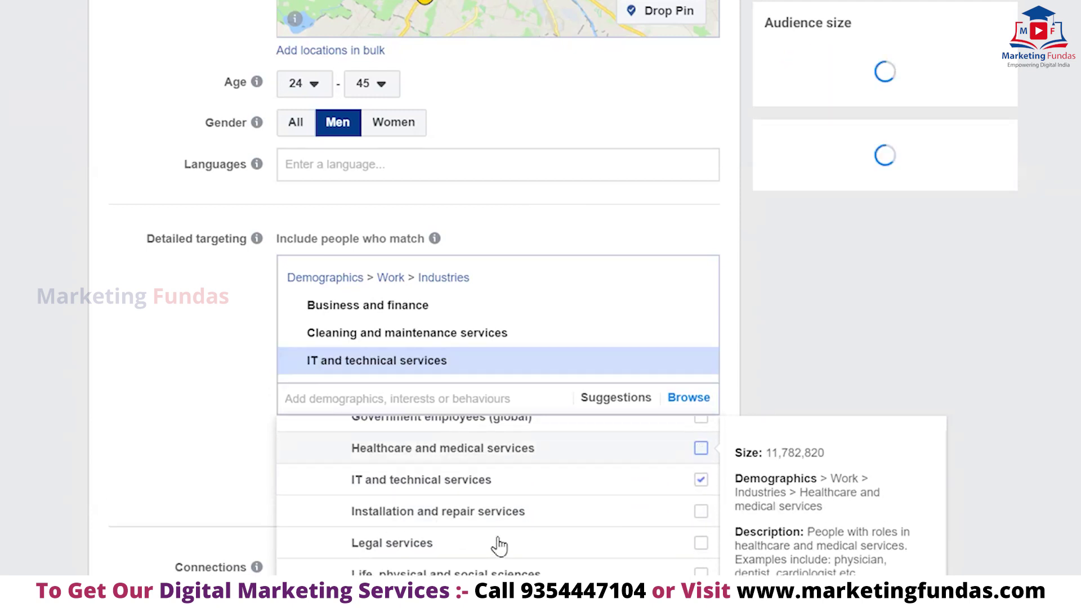
scroll(448, 529, up, 5)
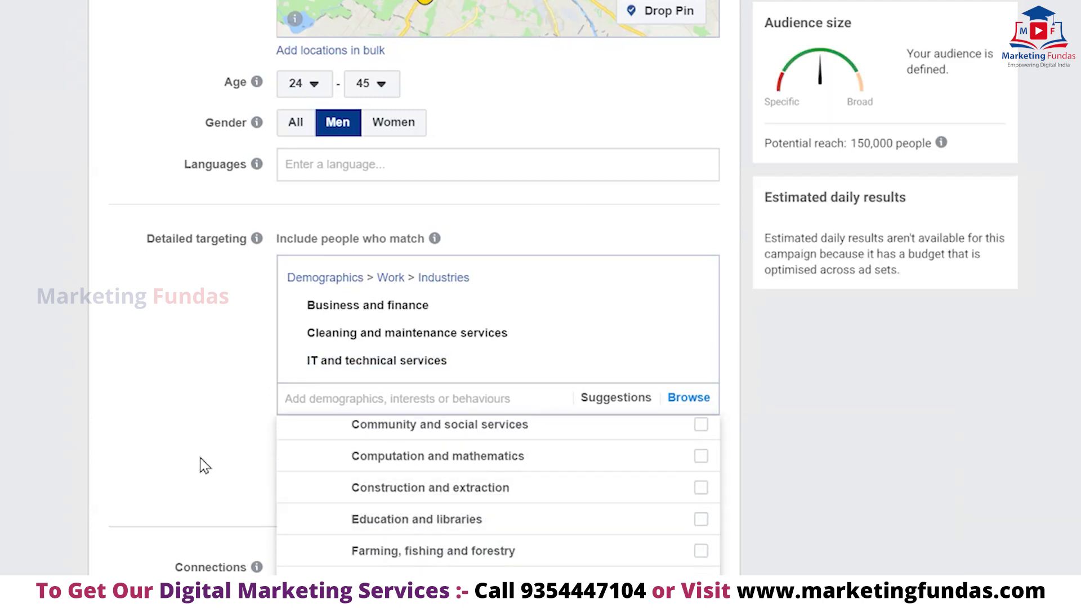
click(184, 439)
- Add the Advertising interest from the Business and industry category to the detailed targeting
click(697, 401)
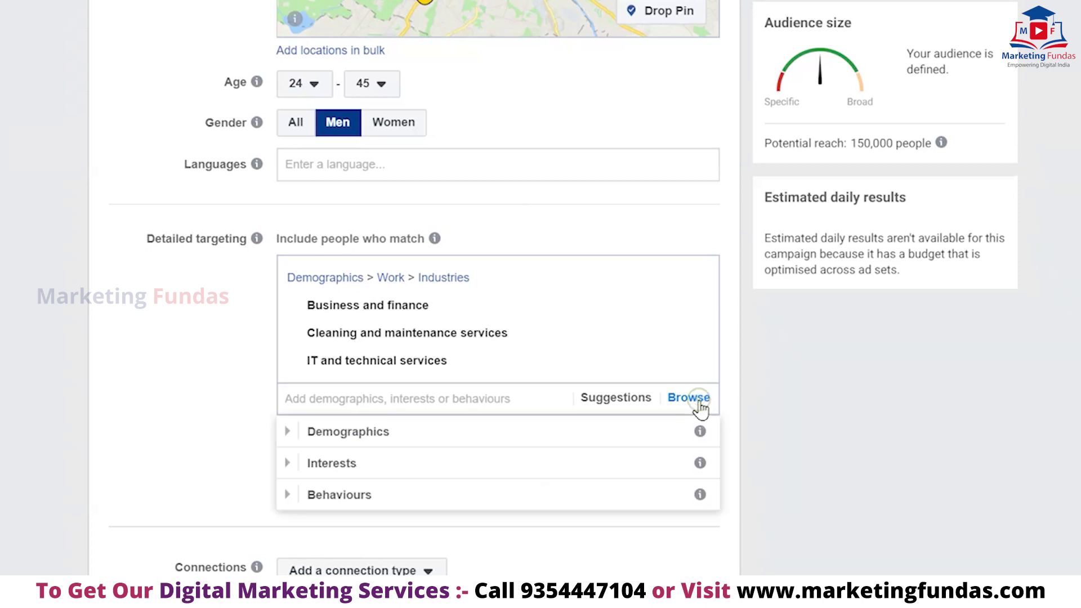
click(332, 464)
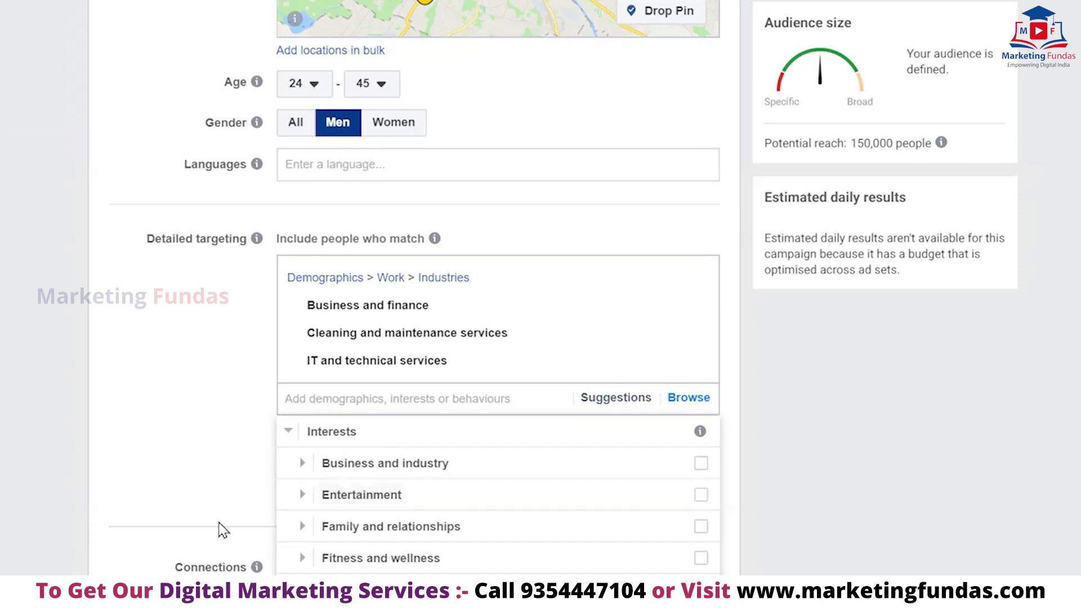
scroll(490, 543, down, 3)
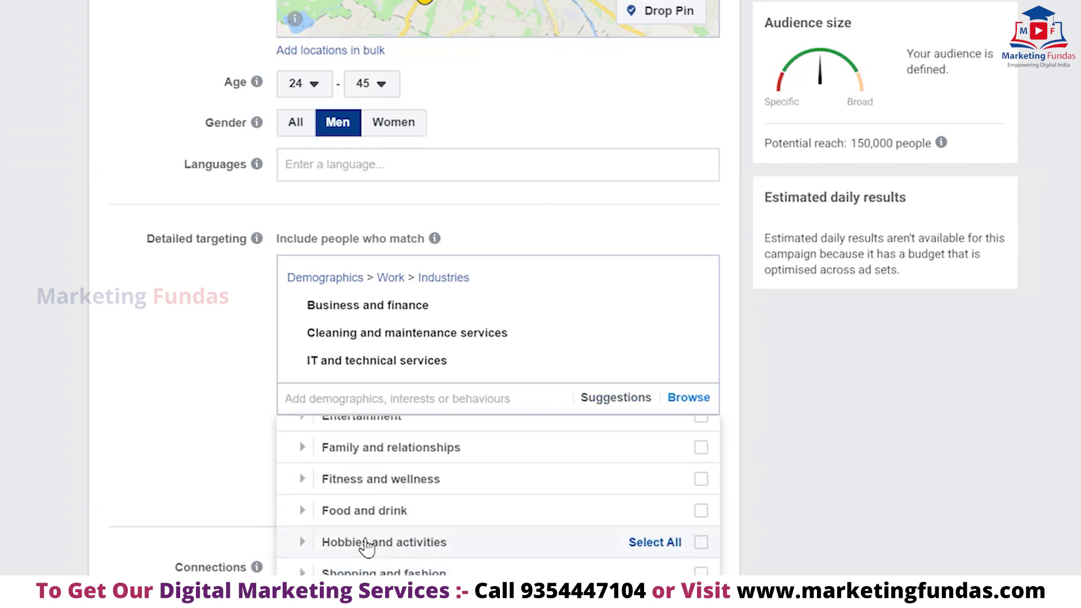
scroll(445, 521, down, 4)
scroll(449, 518, up, 3)
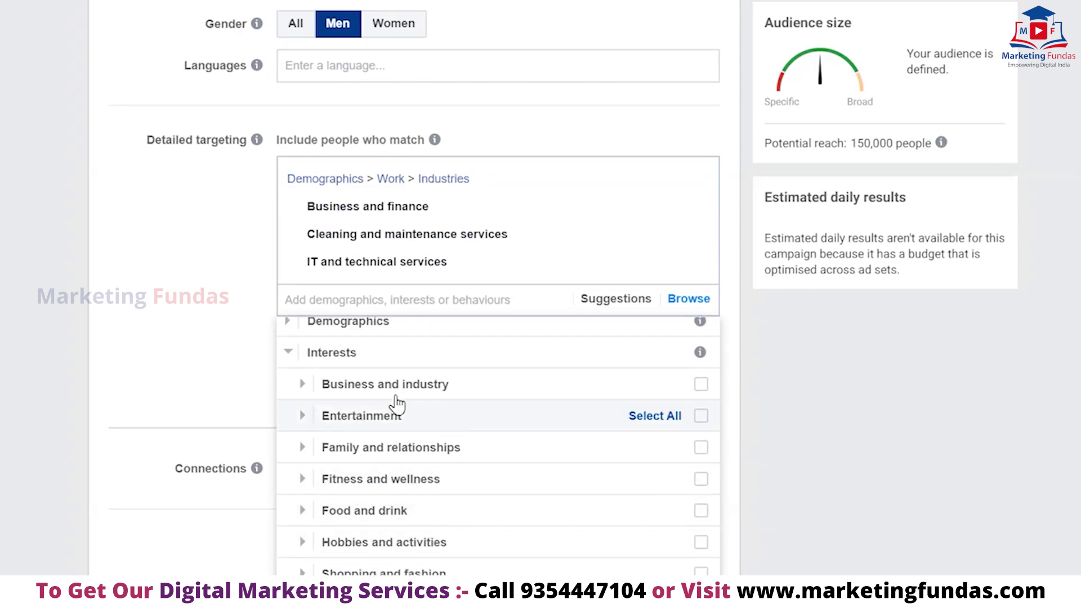
click(434, 382)
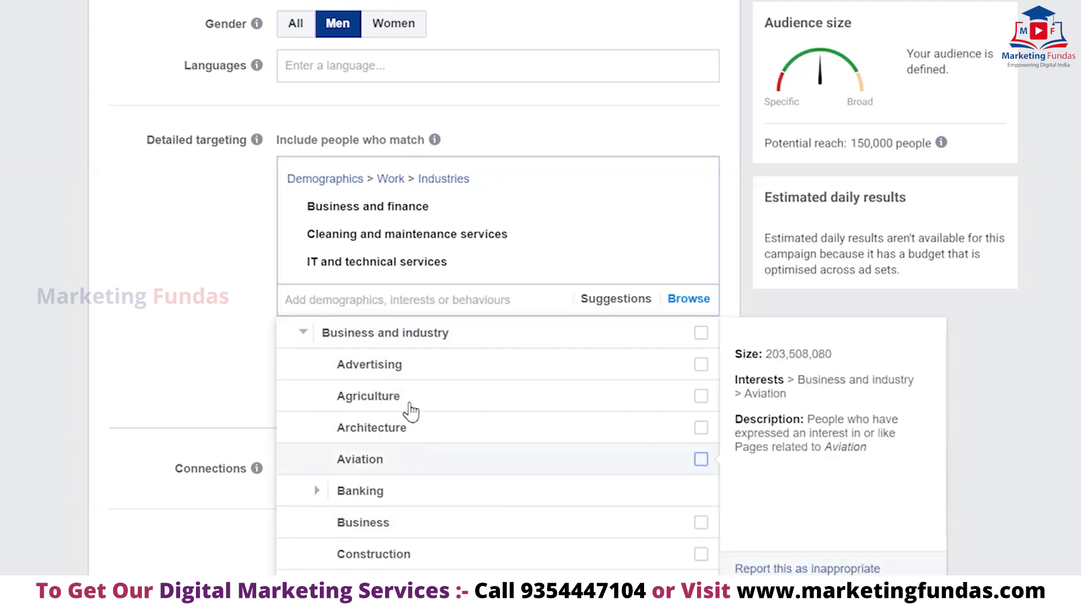
click(701, 364)
- Look through the remaining Business and industry interests, the other interest categories and the Behaviours categories for detailed targeting
scroll(425, 498, down, 5)
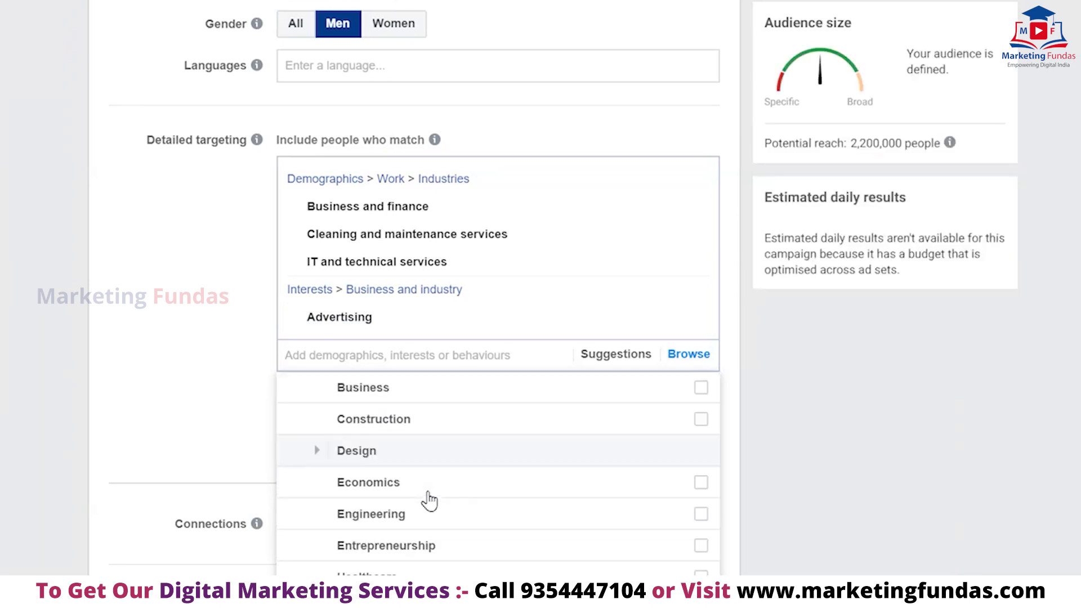
scroll(431, 504, down, 4)
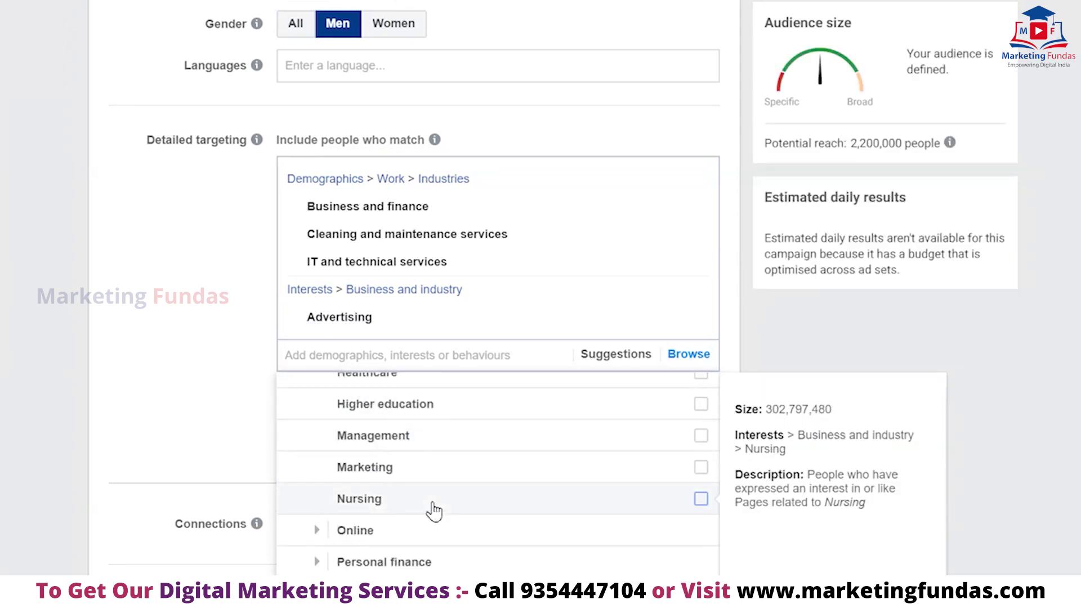
scroll(410, 514, down, 2)
scroll(414, 518, down, 4)
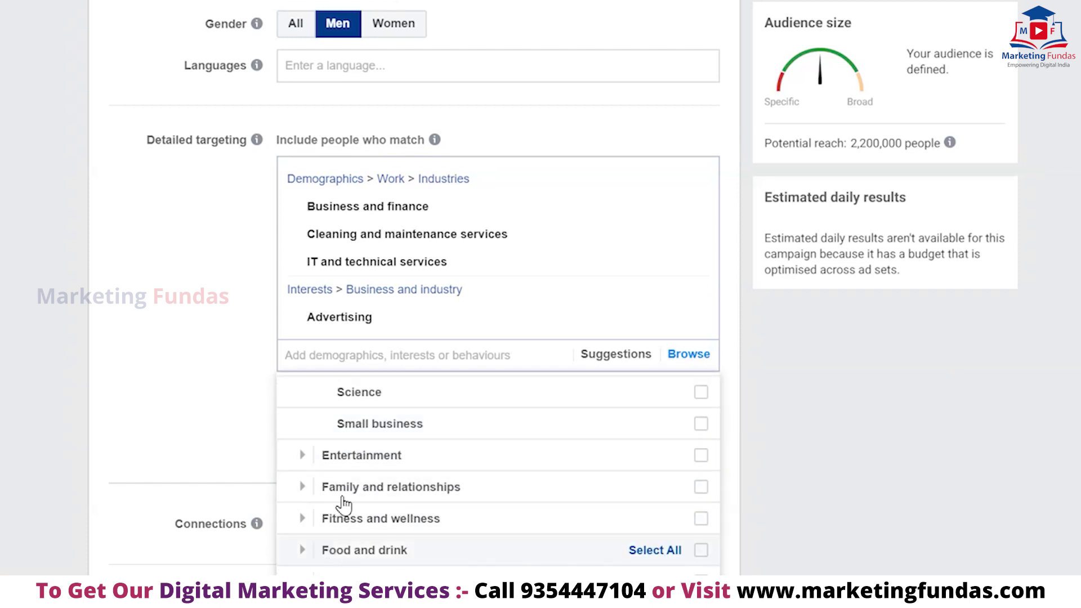
scroll(374, 482, down, 2)
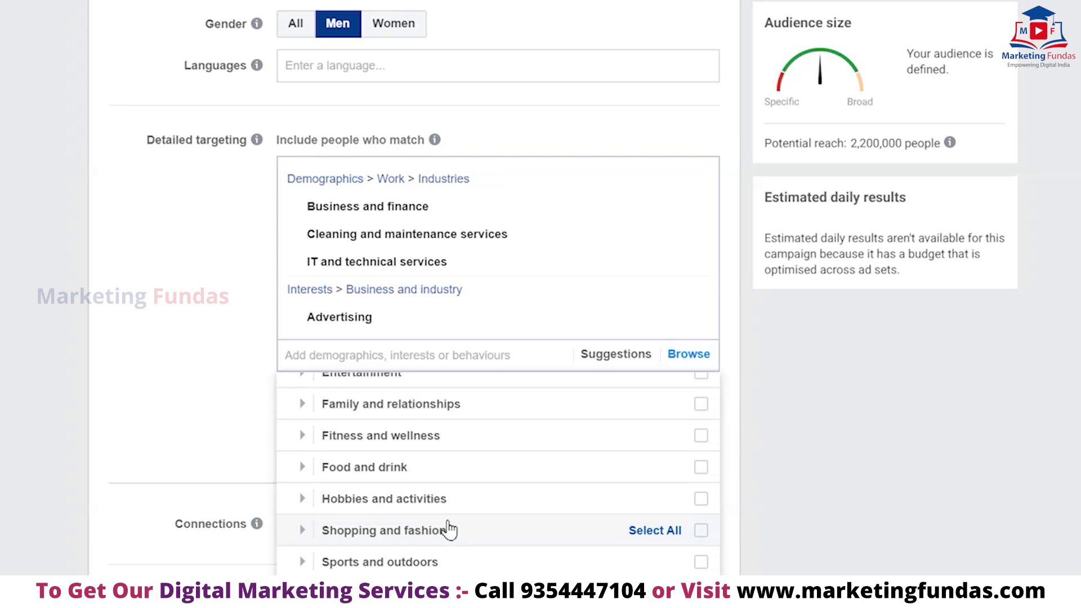
scroll(450, 529, down, 2)
click(348, 529)
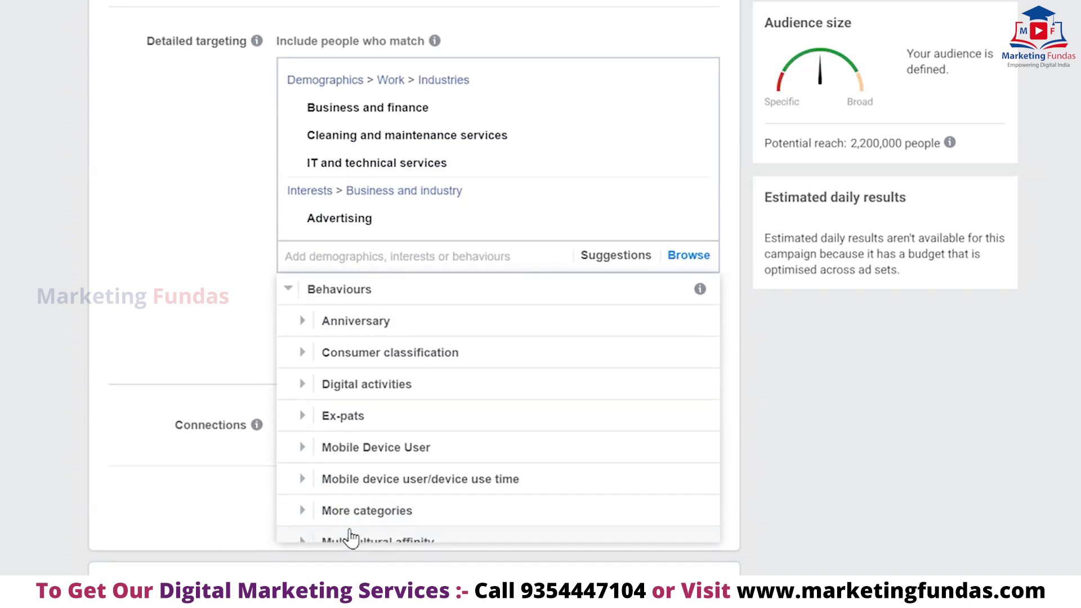
scroll(394, 360, down, 2)
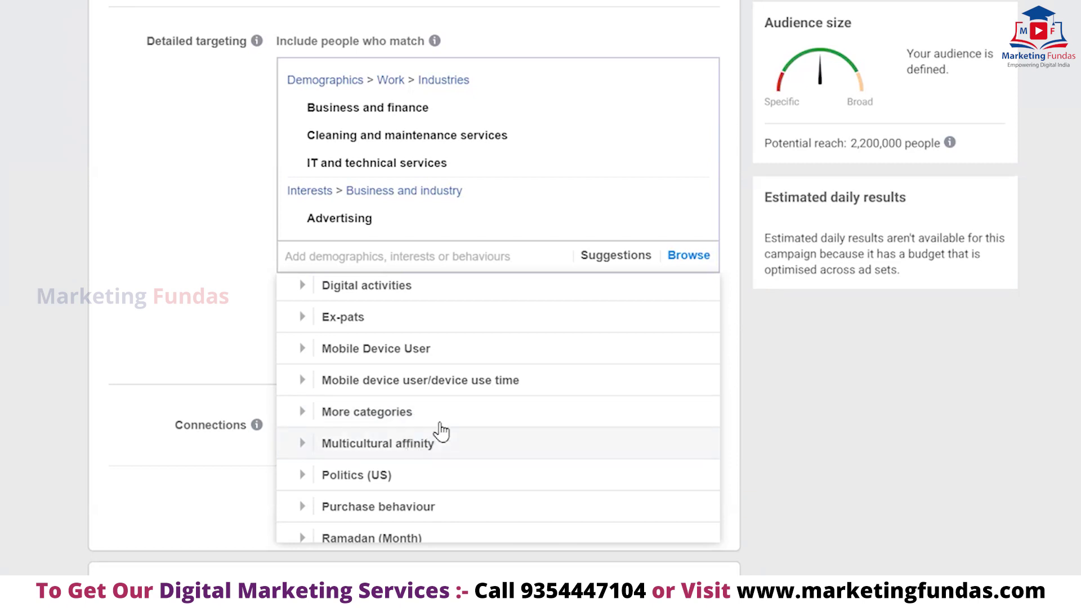
scroll(428, 450, down, 1)
scroll(401, 473, up, 2)
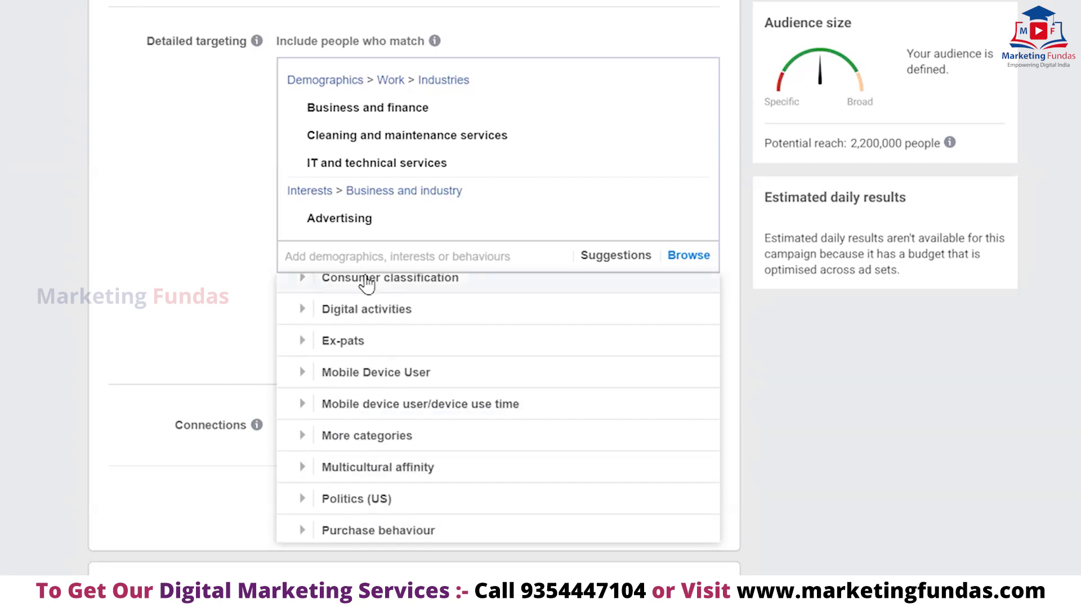
- Search the detailed targeting for "ceo" and add the Chief executive officer interest
click(406, 255)
text(ceo)
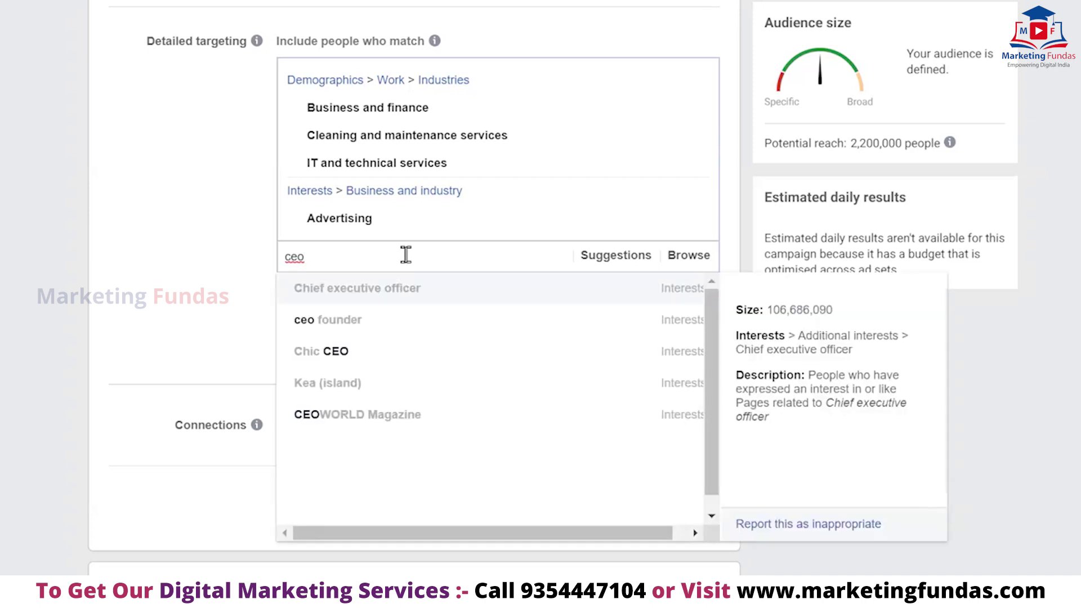
click(386, 296)
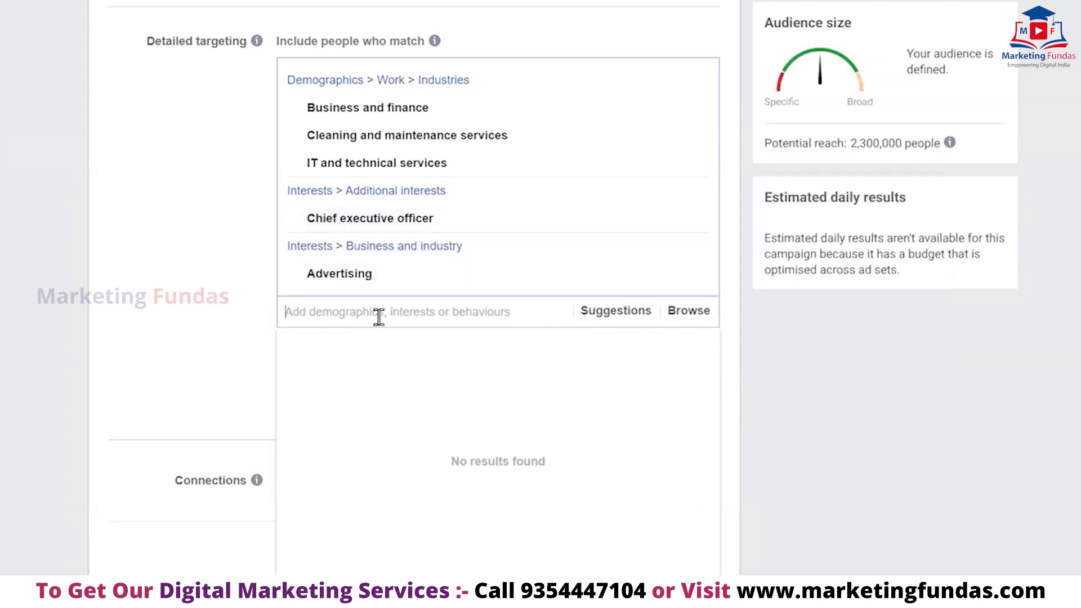
- Add the suggested job titles Managing Director, Founder and Managing Director, Co-Founder and COO, and Chairman & Managing Director to the detailed targeting
text(ceo)
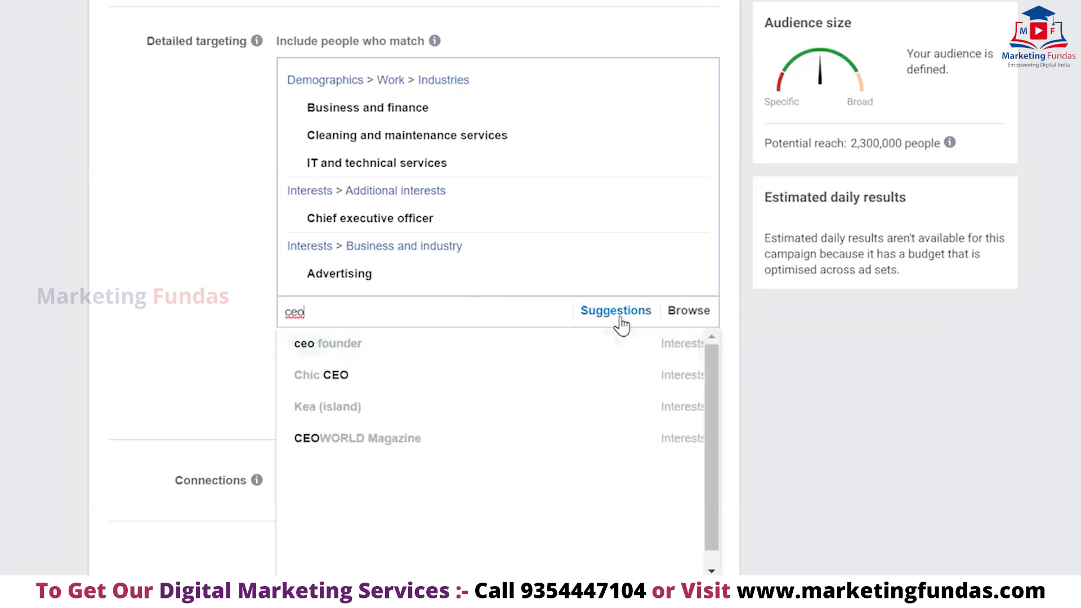
click(617, 318)
scroll(225, 273, down, 2)
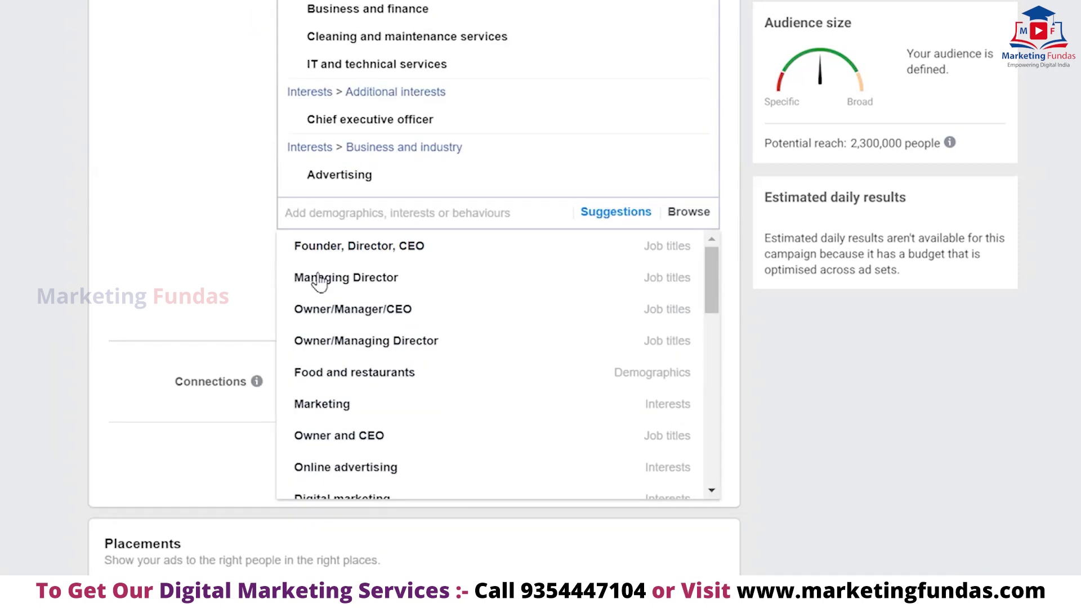
mouse_move(355, 291)
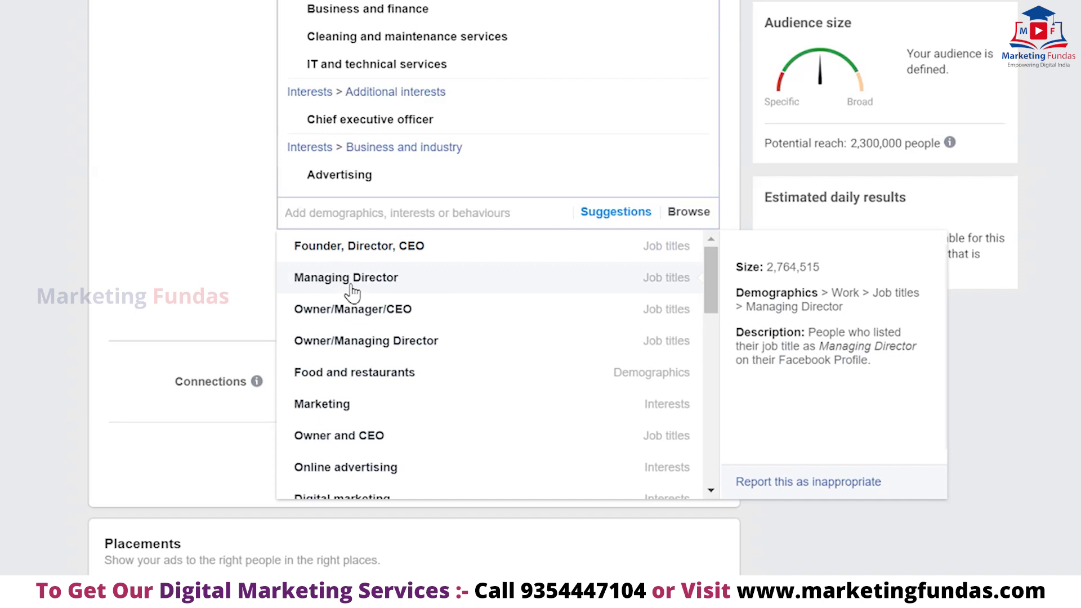
click(410, 278)
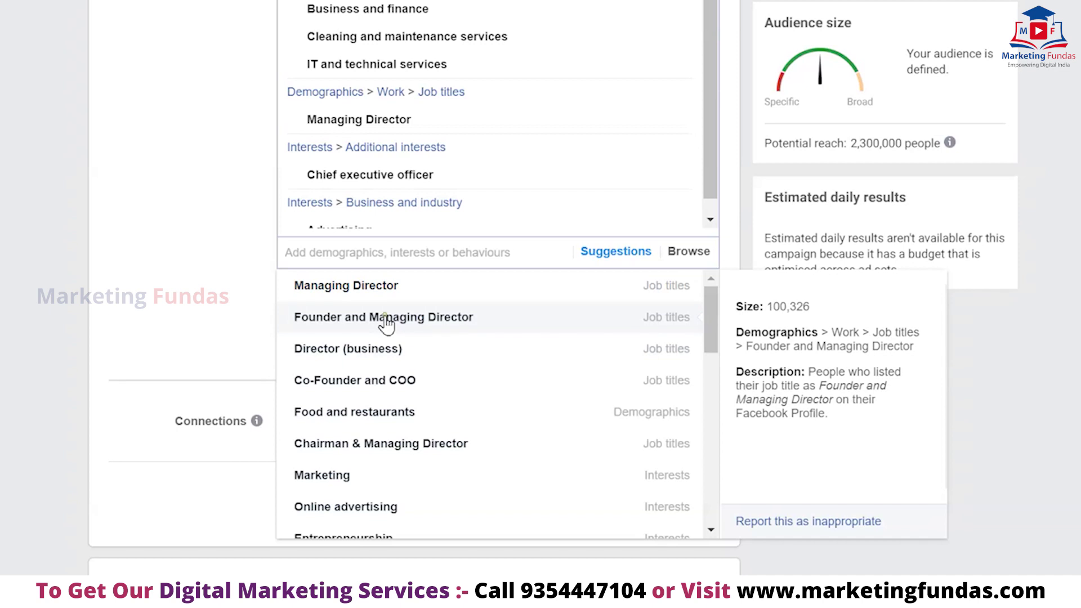
click(387, 324)
mouse_move(379, 316)
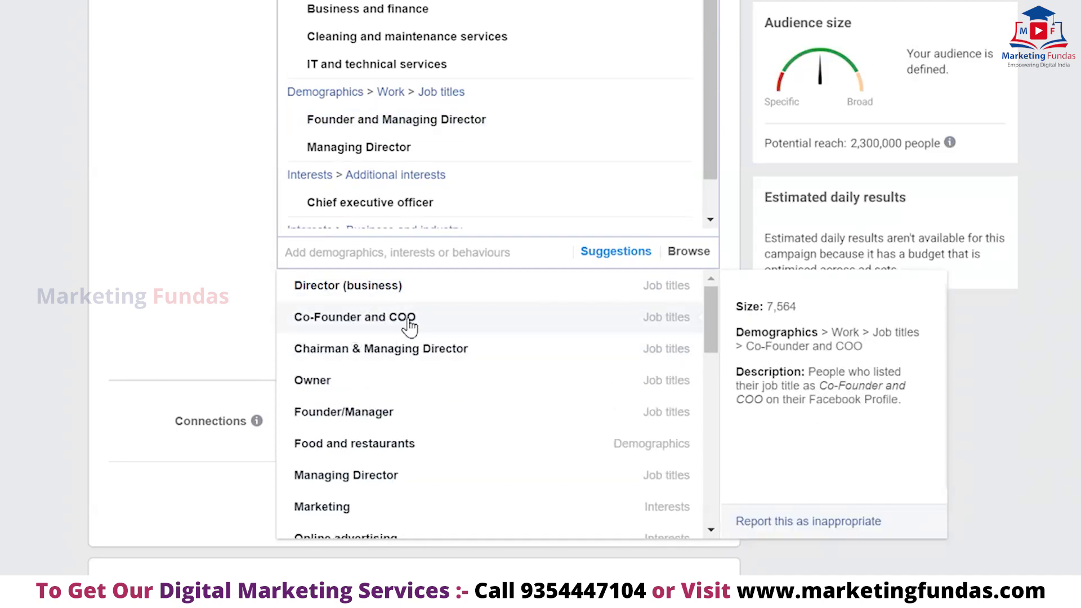
click(411, 318)
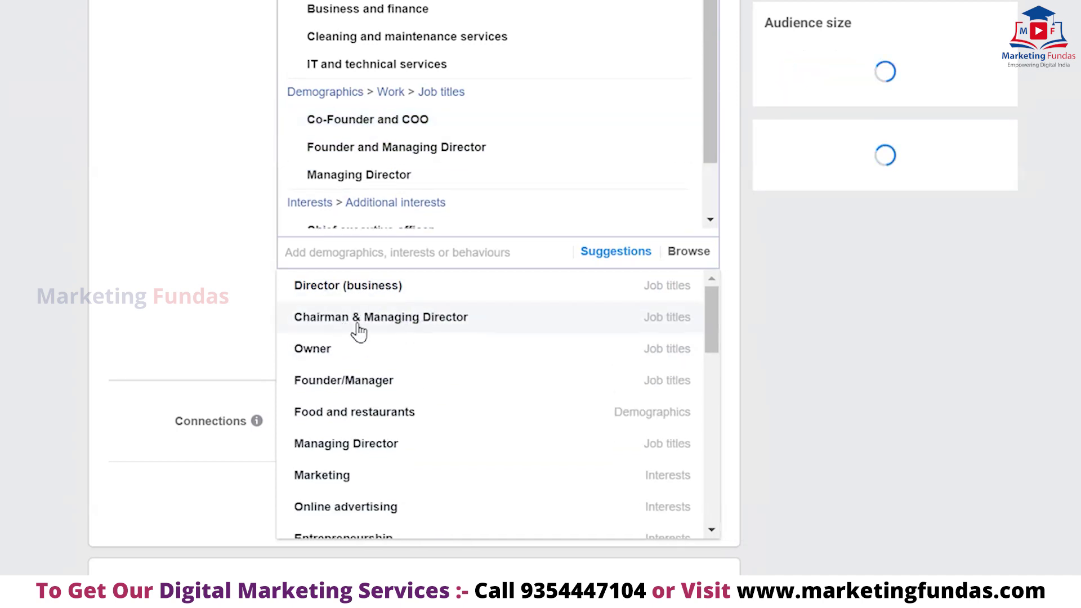
click(423, 320)
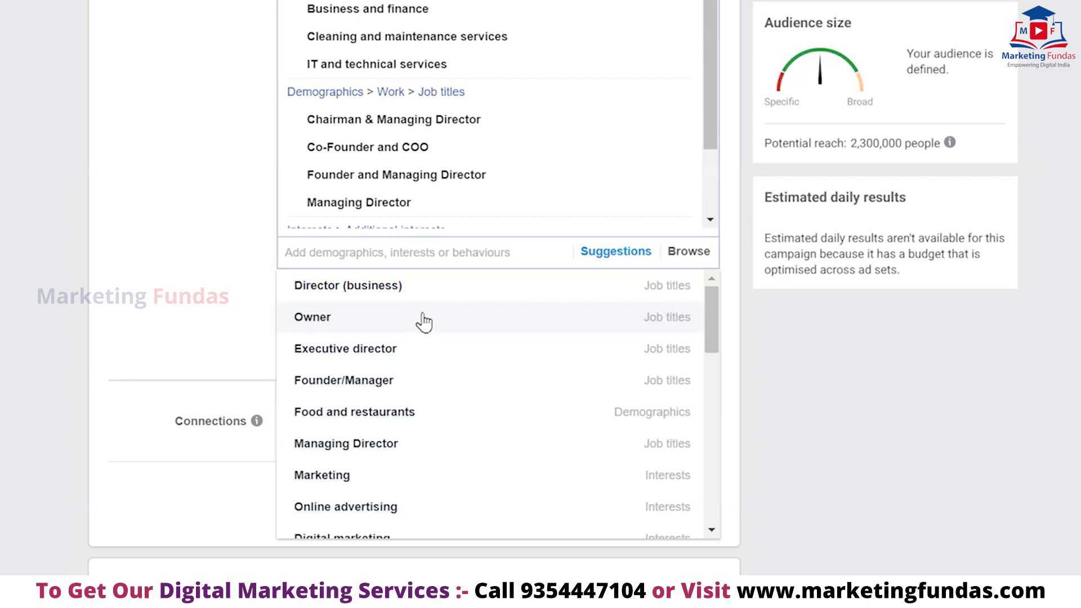
click(179, 192)
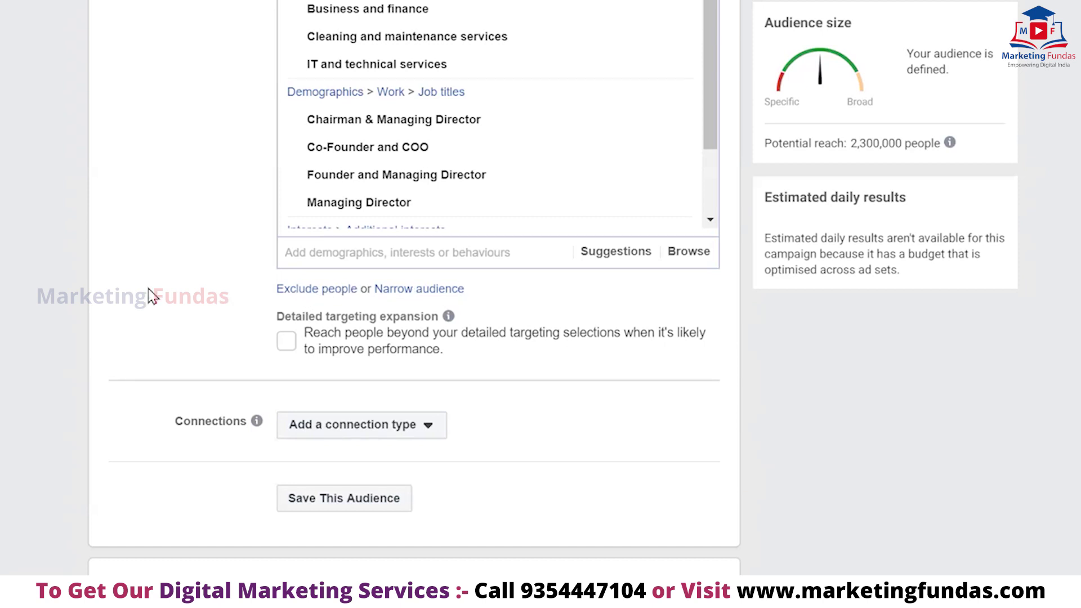
- Try enabling detailed targeting expansion for the audience, and turn it back off
scroll(56, 245, up, 3)
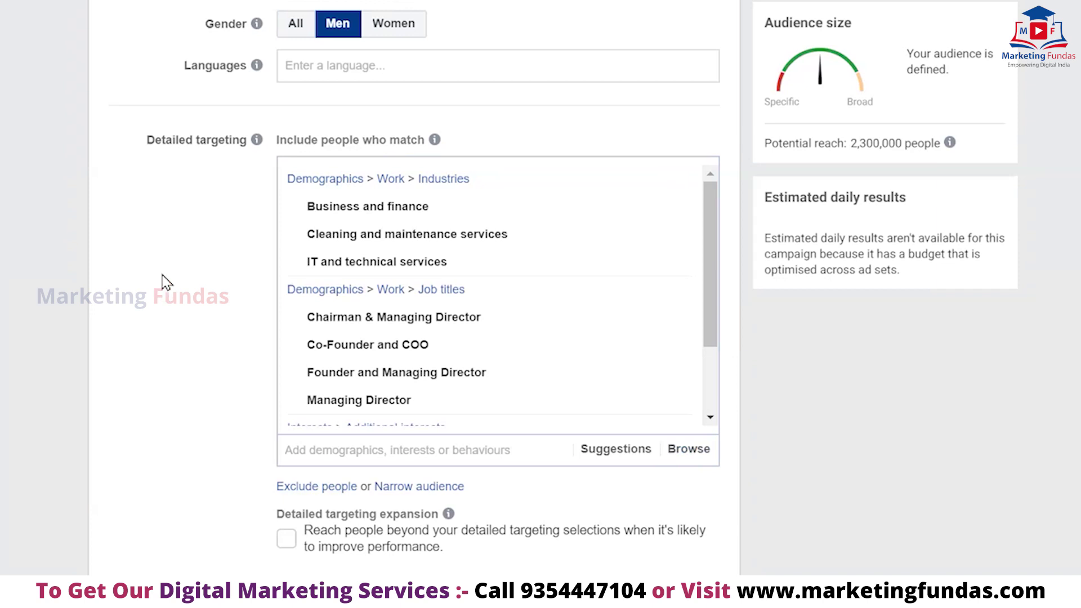
scroll(166, 282, down, 2)
scroll(166, 281, down, 2)
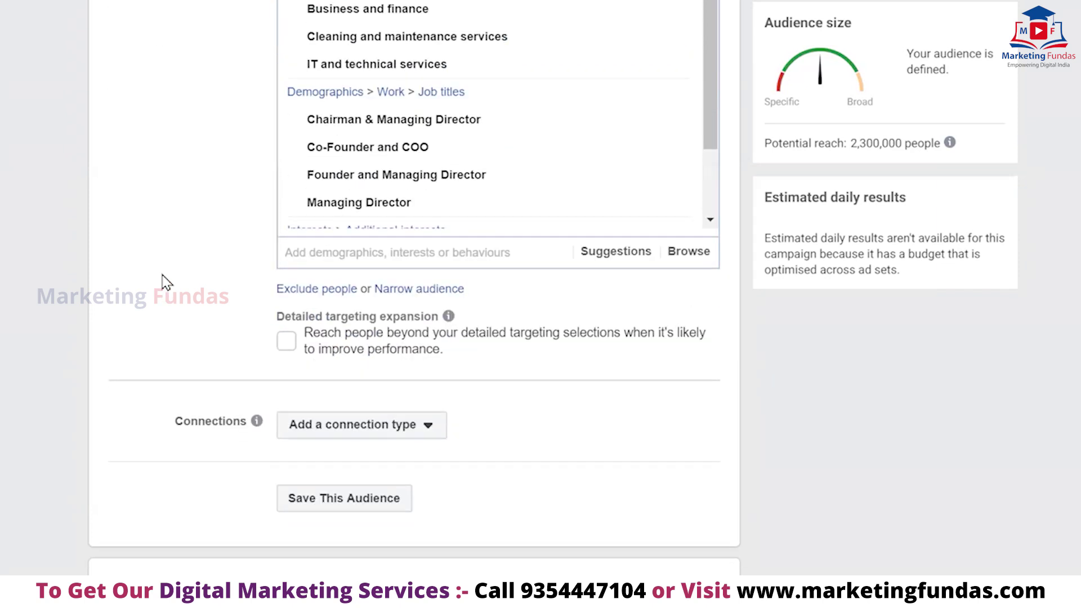
scroll(207, 249, up, 2)
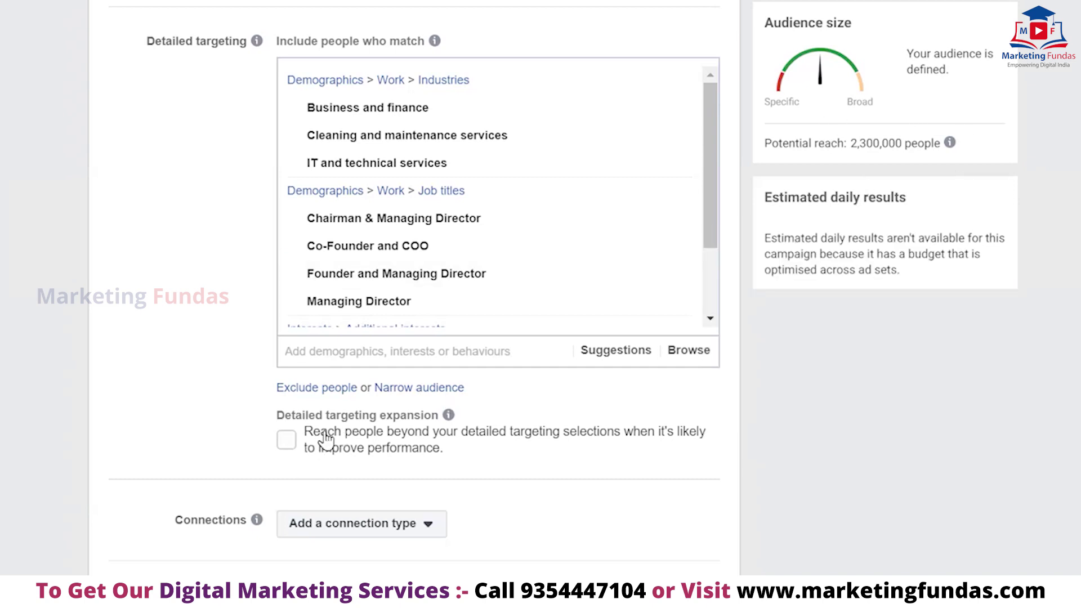
click(286, 440)
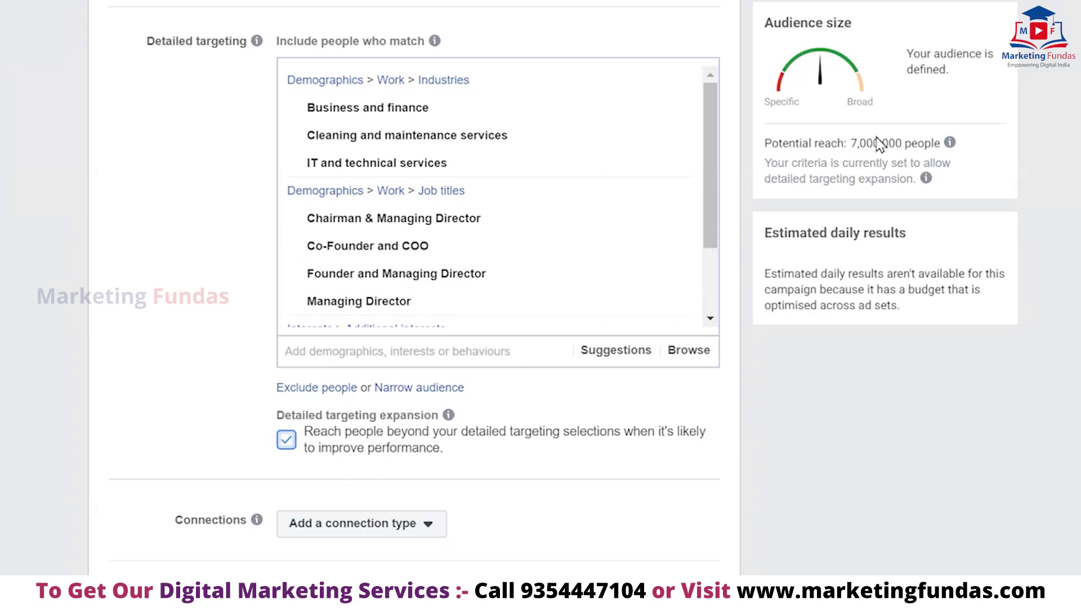
click(288, 442)
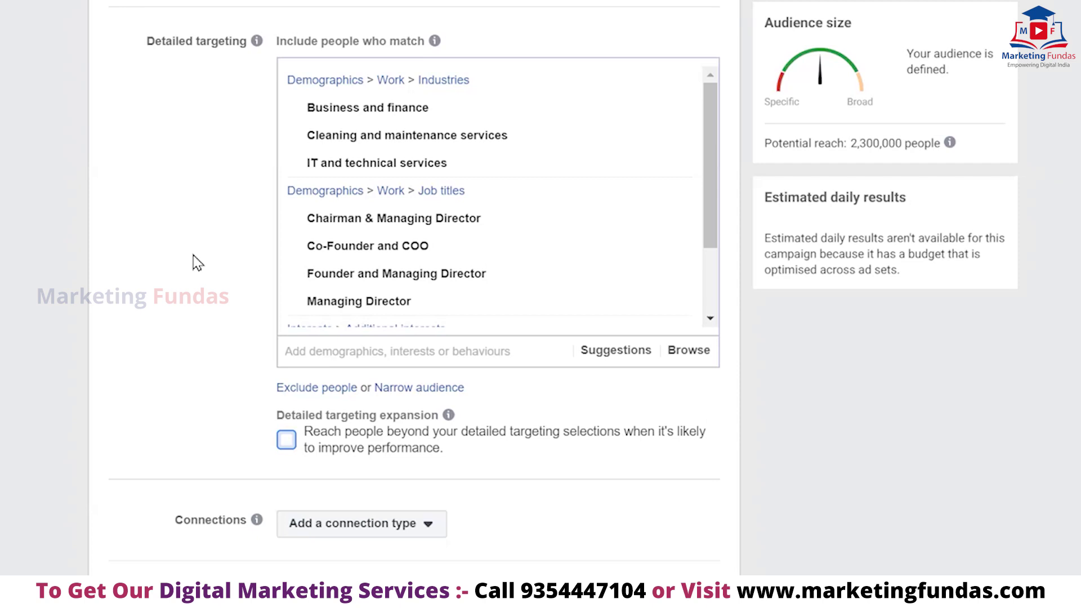
- Try the Facebook Pages connection type "People similar to those who engaged with your Page", and remove it
scroll(197, 262, down, 4)
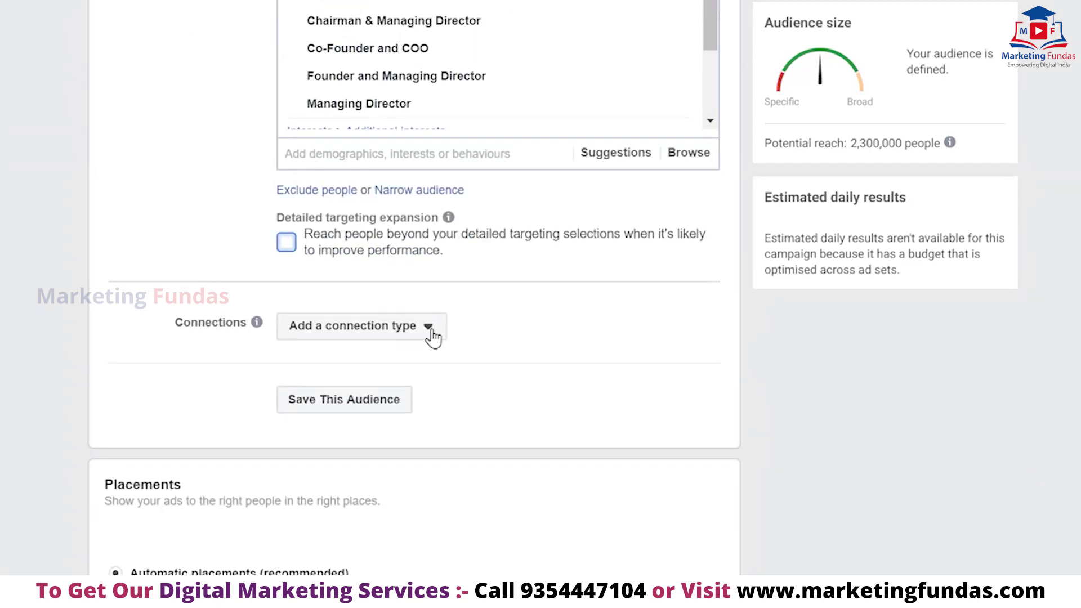
click(432, 337)
scroll(150, 366, down, 2)
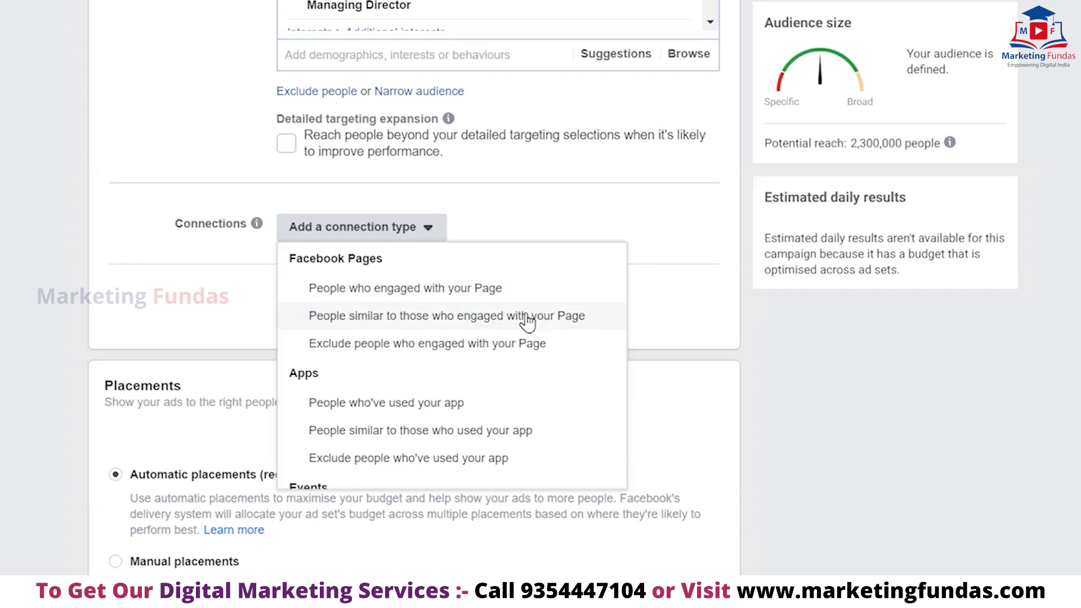
click(411, 322)
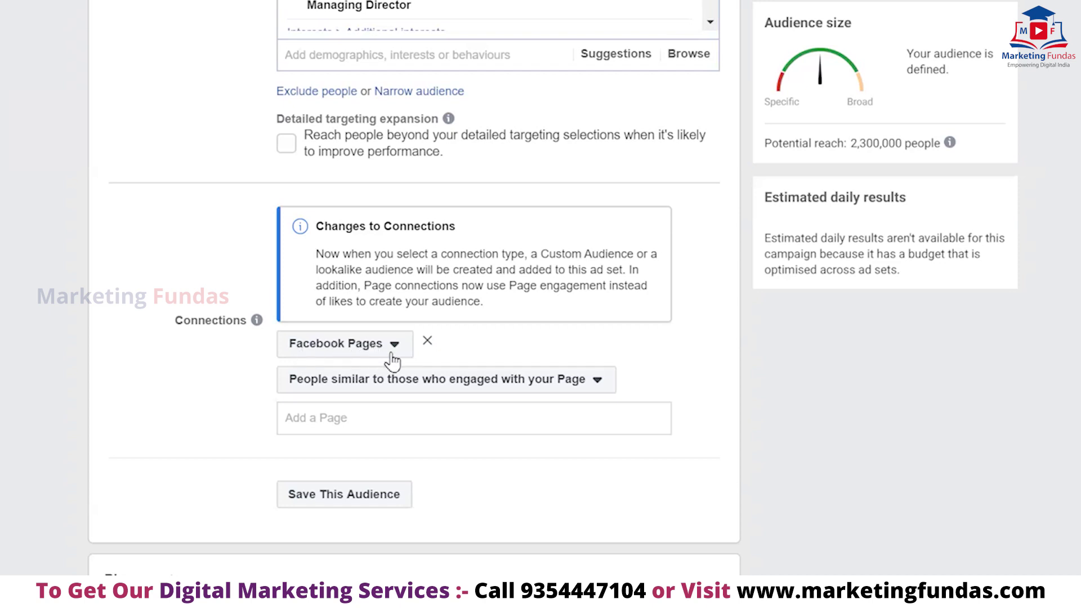
click(426, 343)
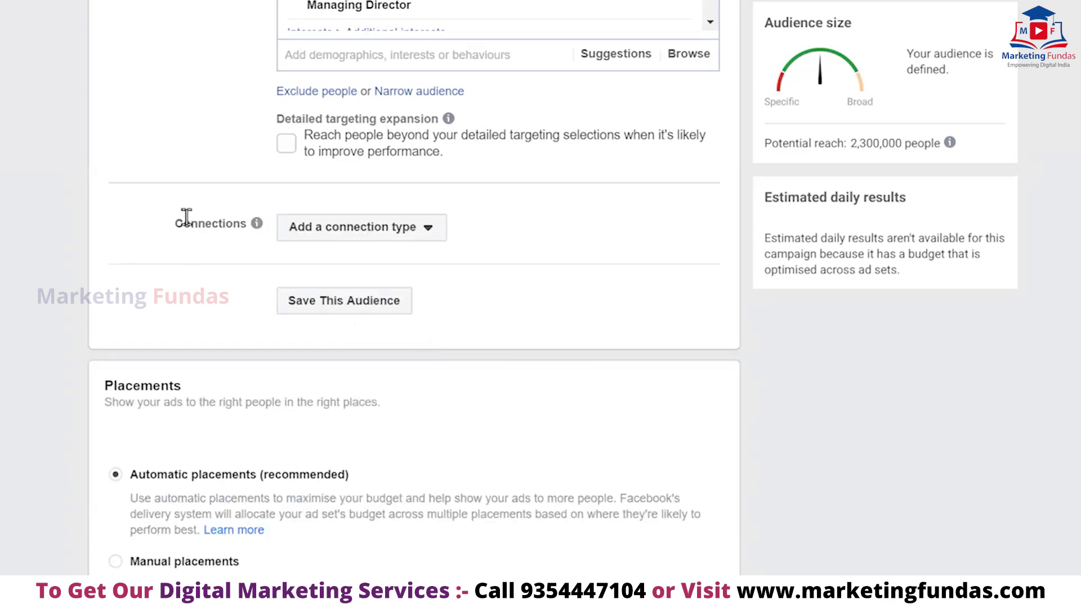
- Start saving this audience and shorten the prefilled audience name to "Carry"
click(342, 304)
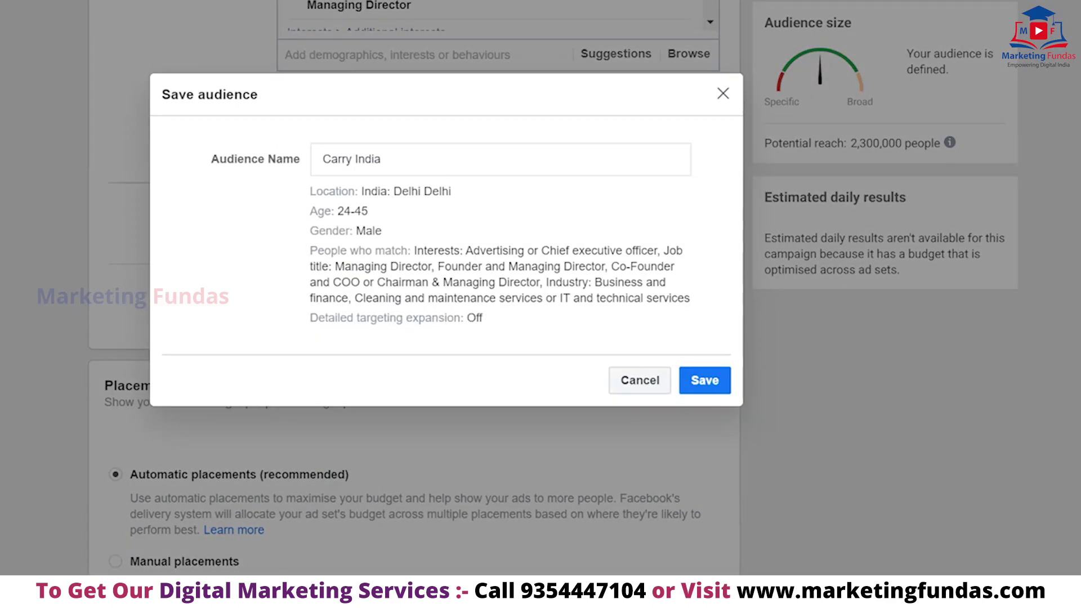
click(500, 160)
key(BackSpace)
key(BackSpace)
key(BackSpace)
key(BackSpace)
key(BackSpace)
key(BackSpace)
key(BackSpace)
key(BackSpace)
key(BackSpace)
key(BackSpace)
key(BackSpace)
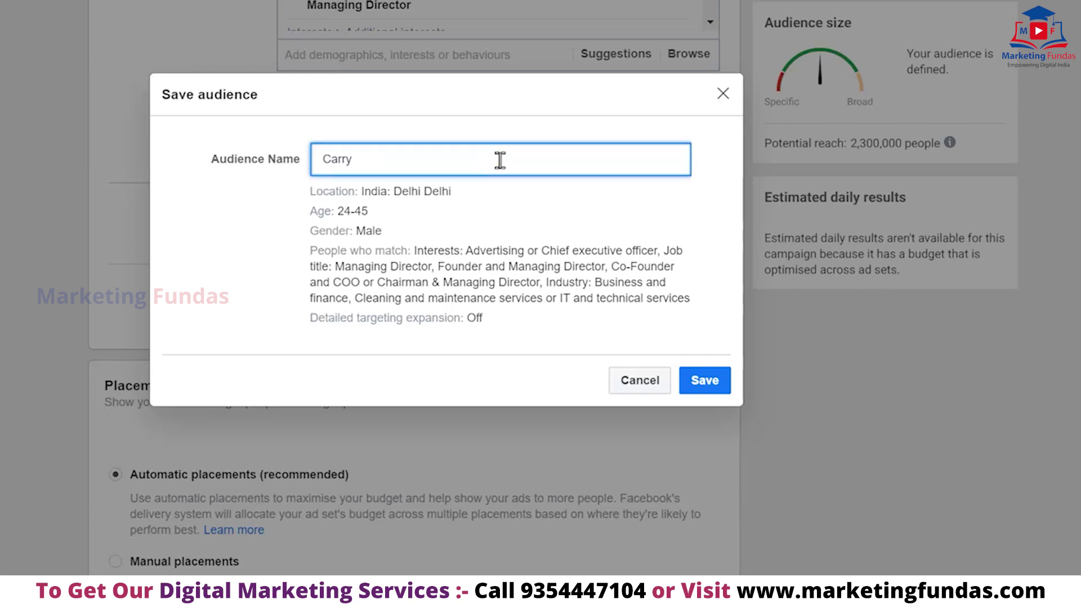
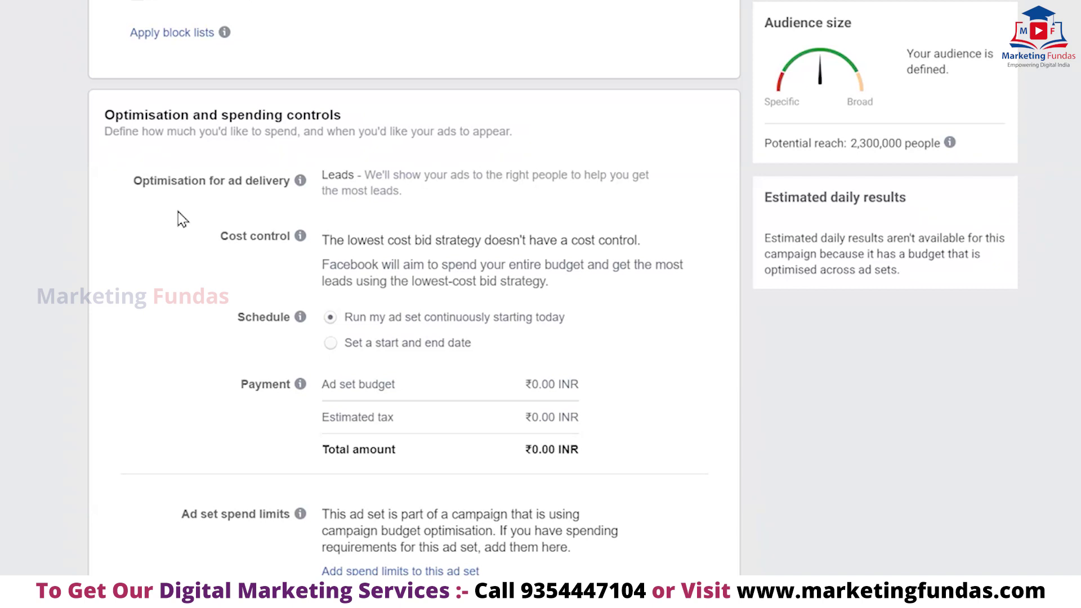
scroll(174, 225, down, 1)
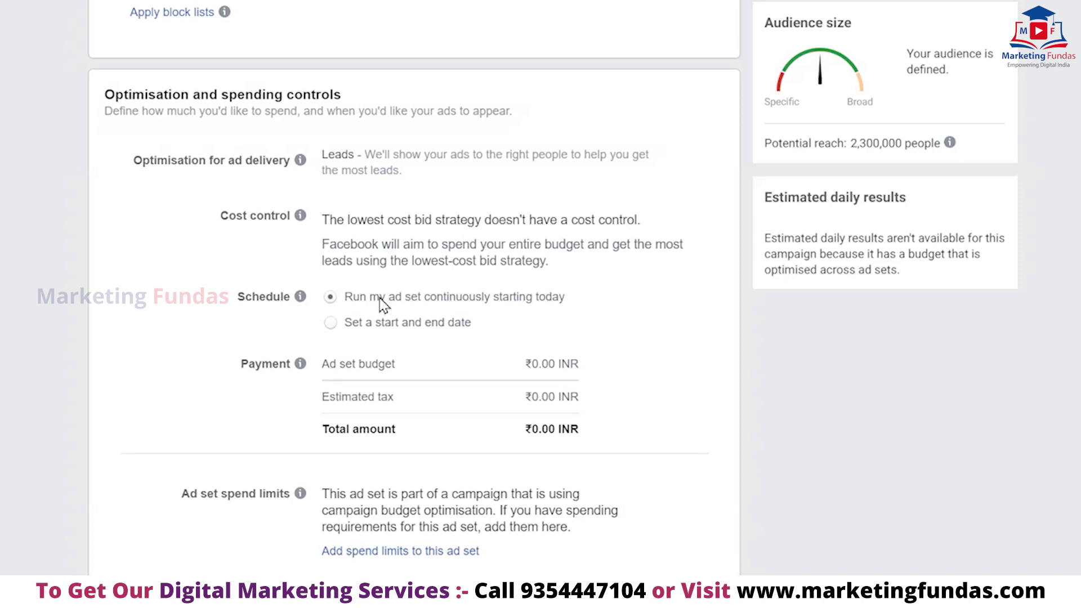
- Try scheduling the ad set with a start and end date, and return it to running continuously starting today
click(331, 323)
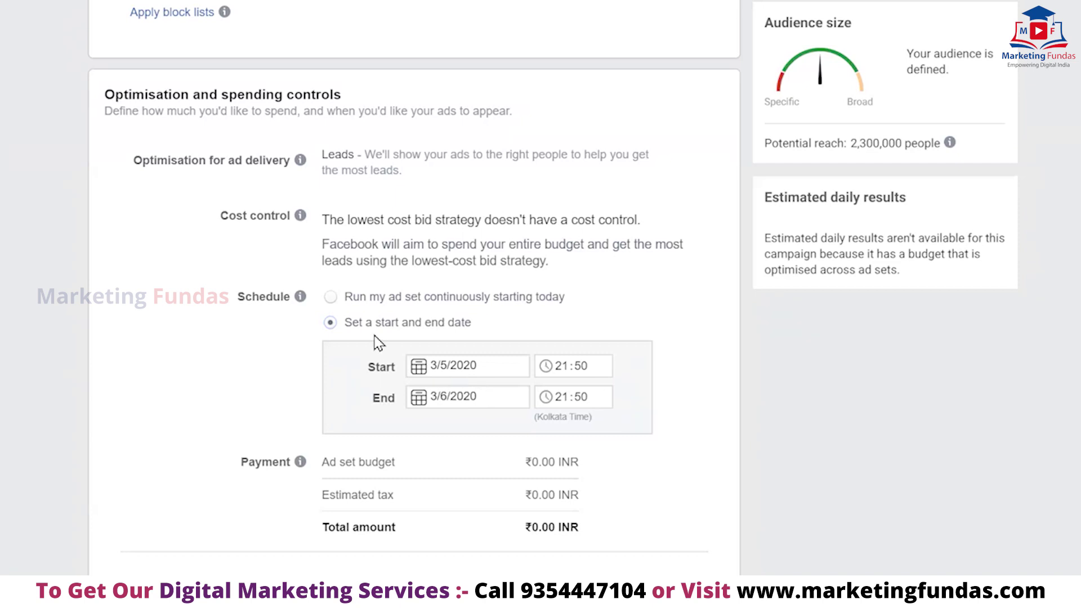
click(333, 298)
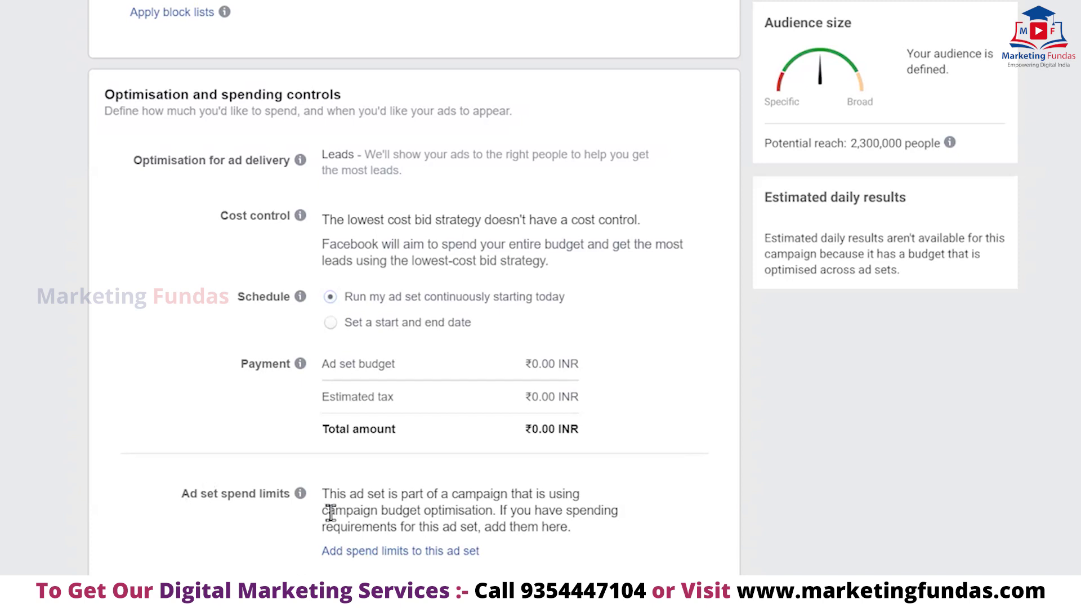
- Show the optional minimum and maximum spend limits for this ad set and read the explanation of when charges apply
click(333, 551)
scroll(222, 464, down, 3)
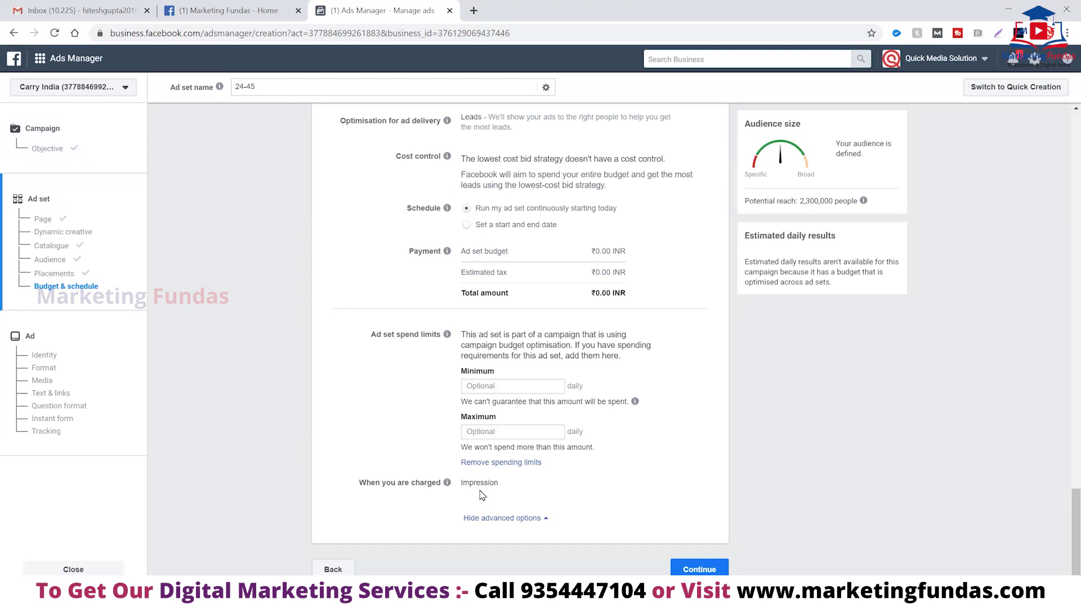
mouse_move(444, 485)
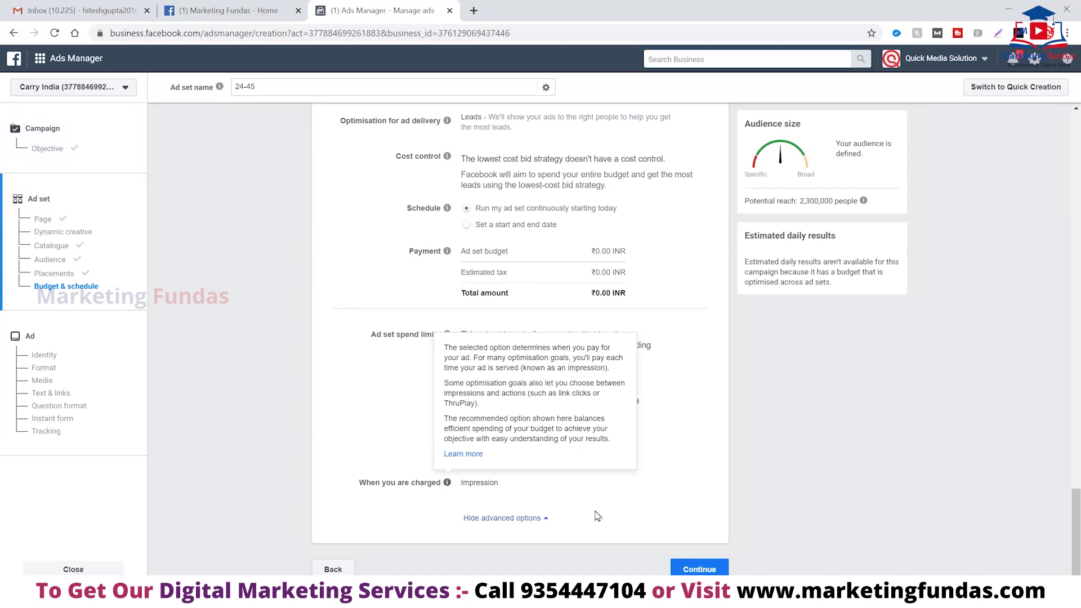
- Continue to the ad setup and choose marketingfundasglobal as the Instagram account representing the business
click(699, 568)
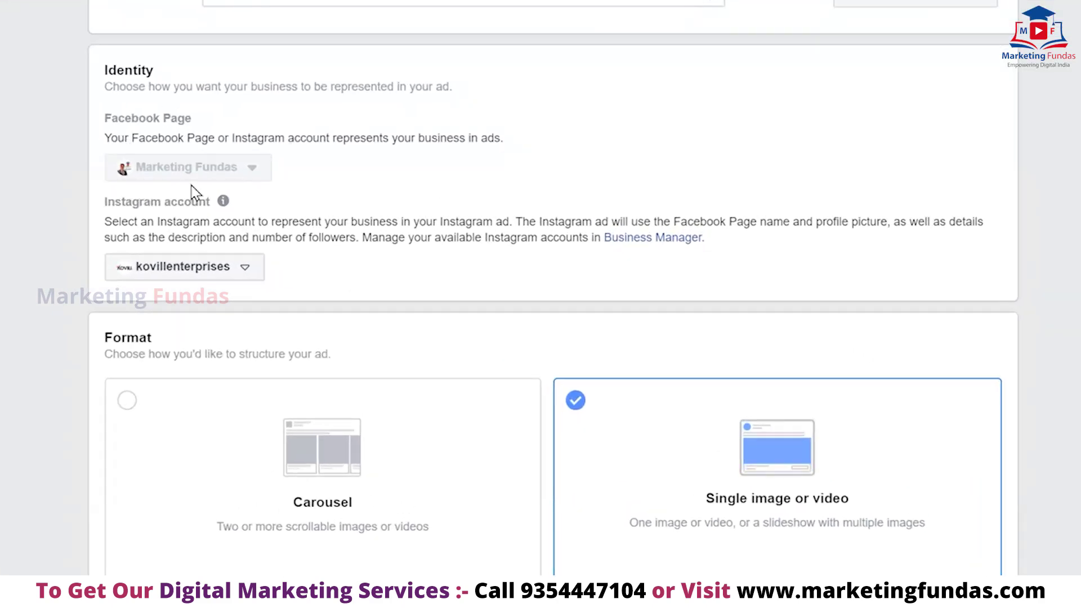
click(245, 270)
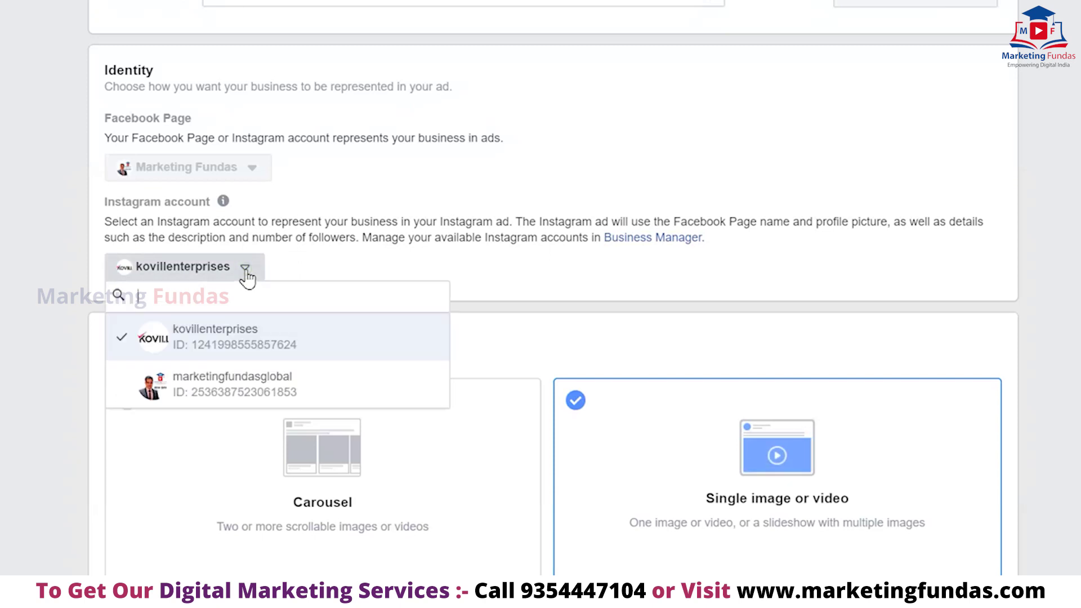
click(190, 385)
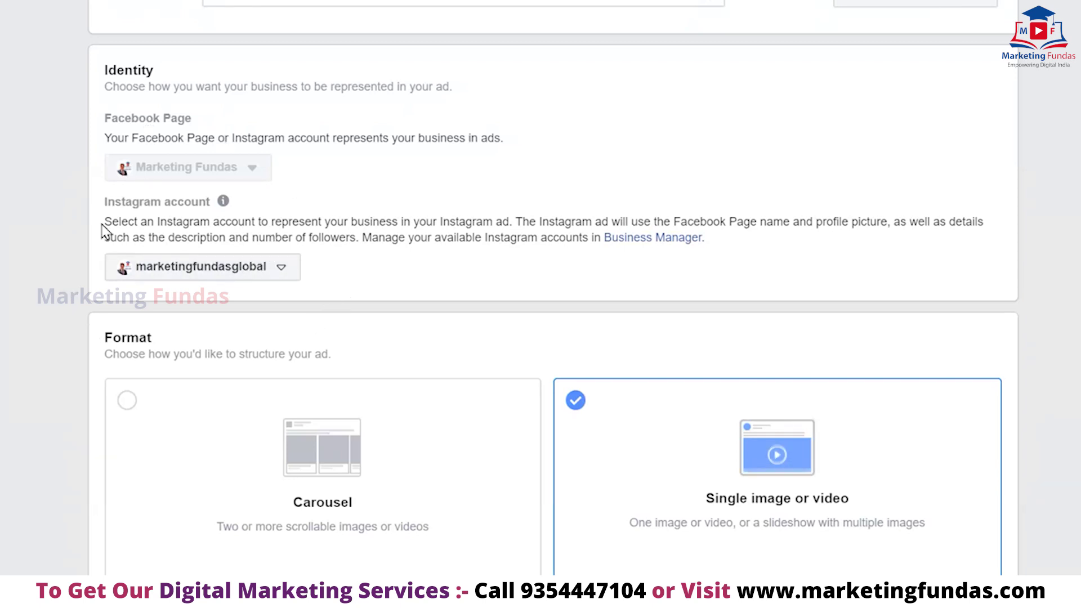
mouse_move(223, 201)
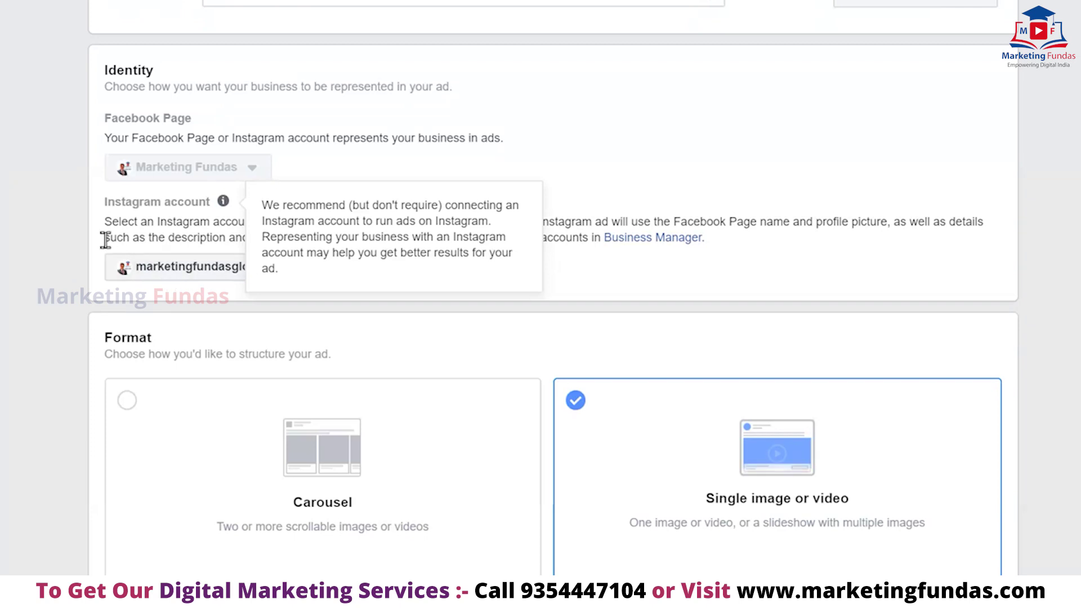
- Remove the prefilled 820 × 312 image from the single image ad's media
scroll(21, 323, down, 3)
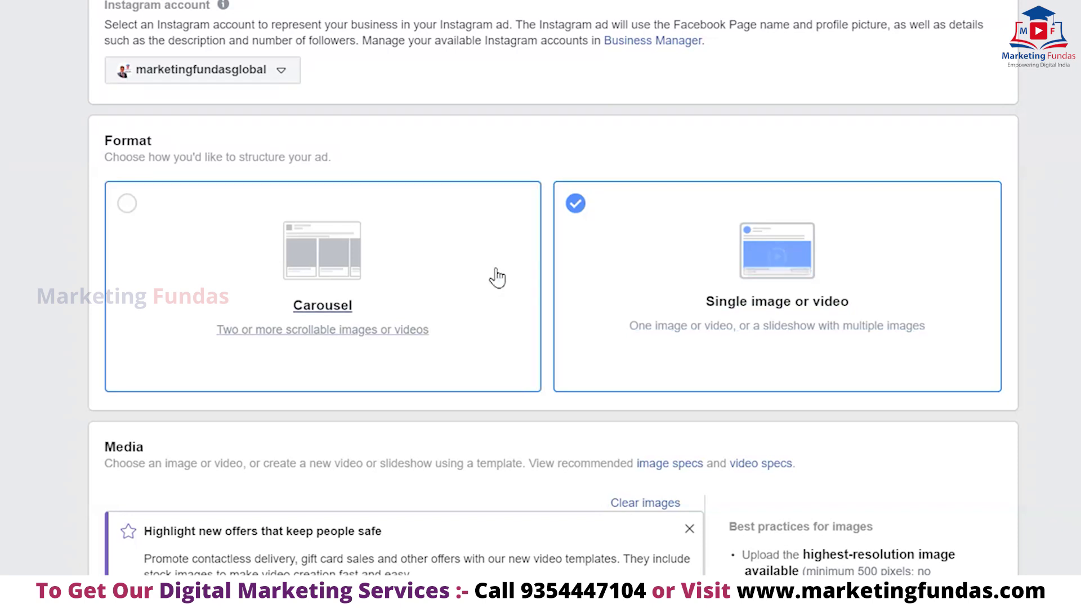
scroll(35, 280, down, 3)
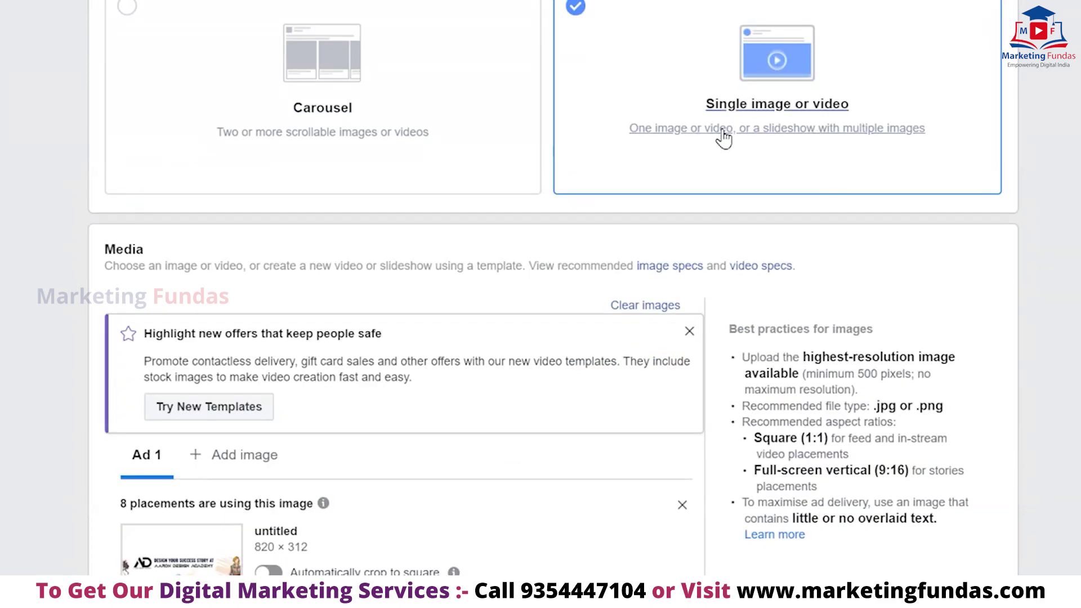
scroll(323, 405, down, 2)
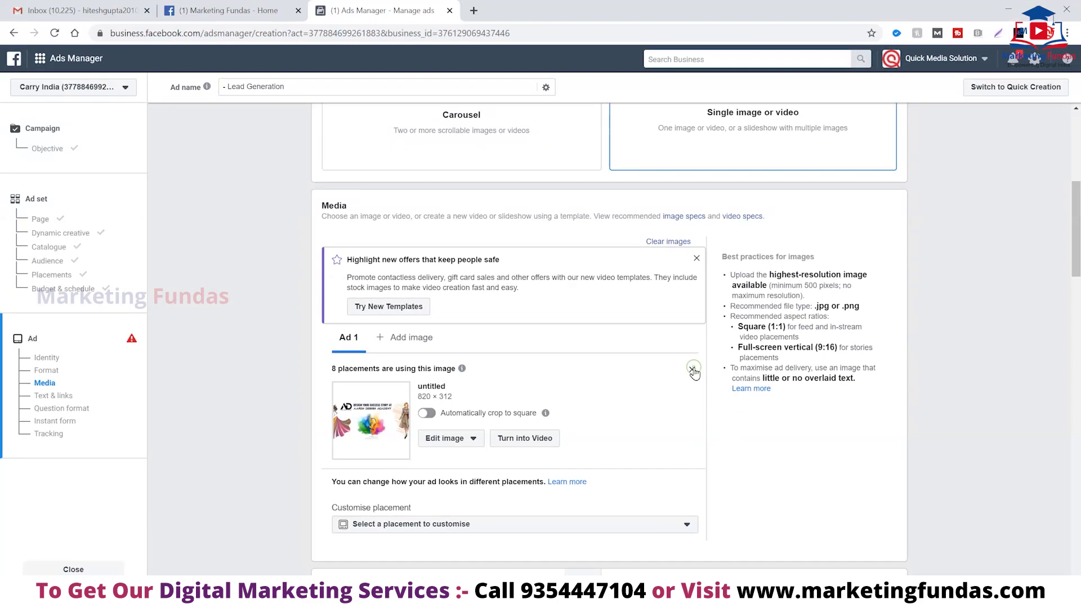
click(692, 371)
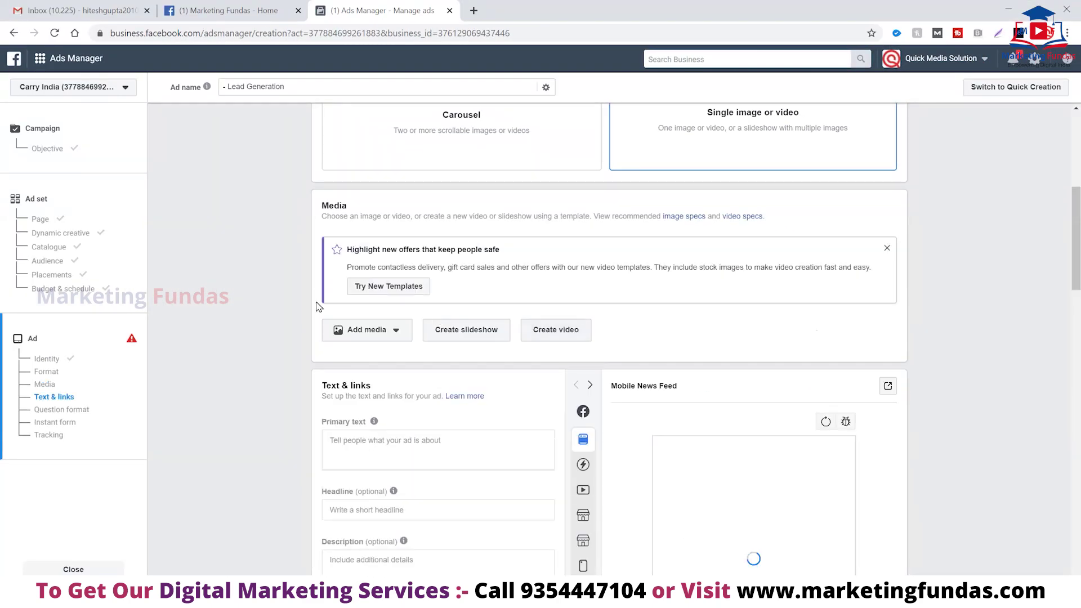
- Upload 2.jpg from the "fb ads" folder and use it as the ad's image
click(397, 334)
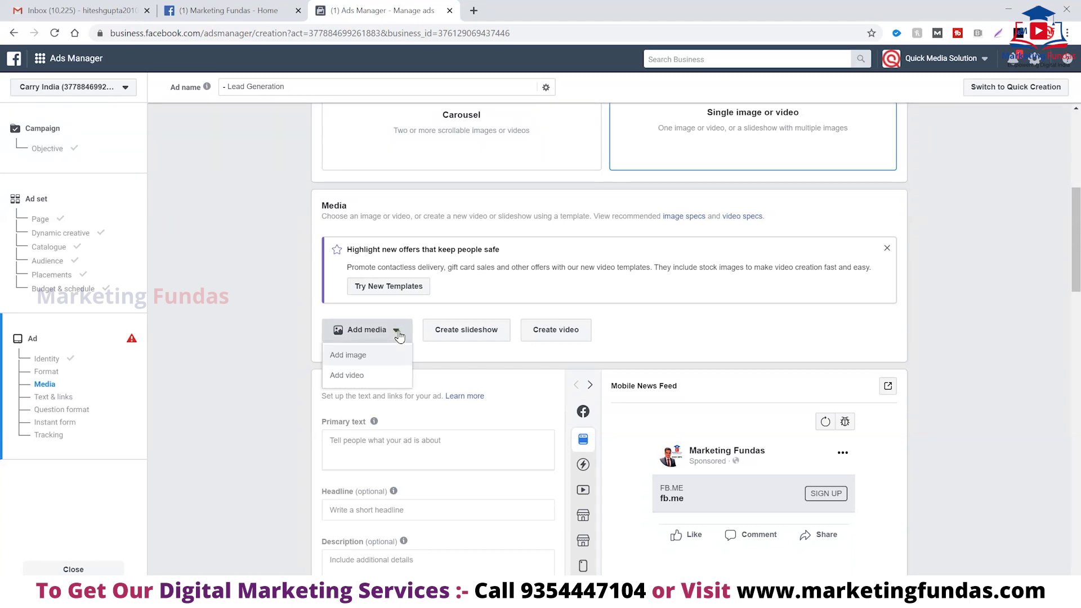
click(350, 357)
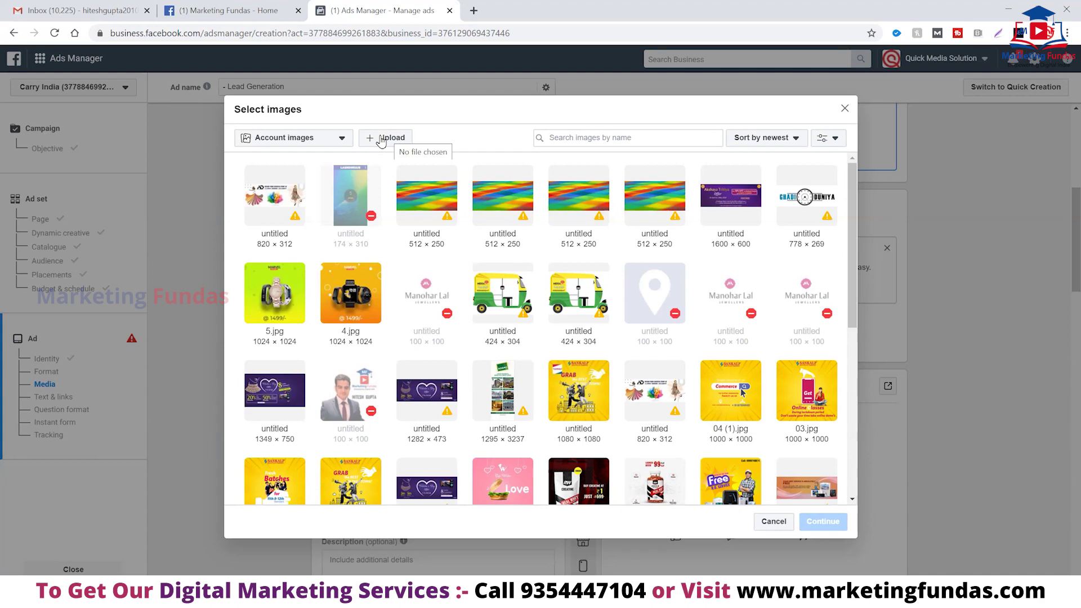
click(380, 140)
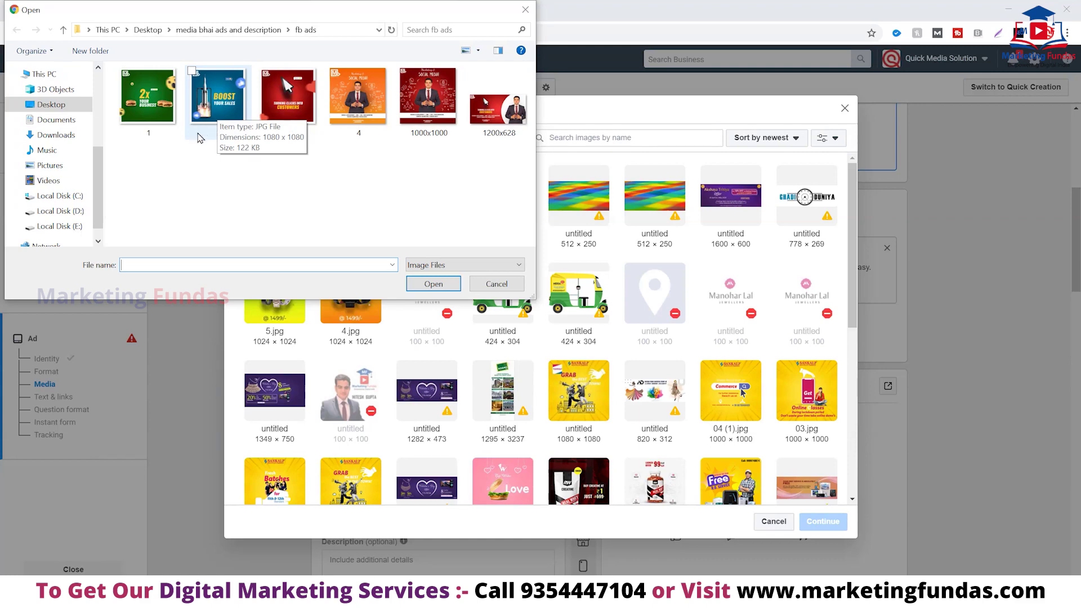
click(220, 106)
click(432, 283)
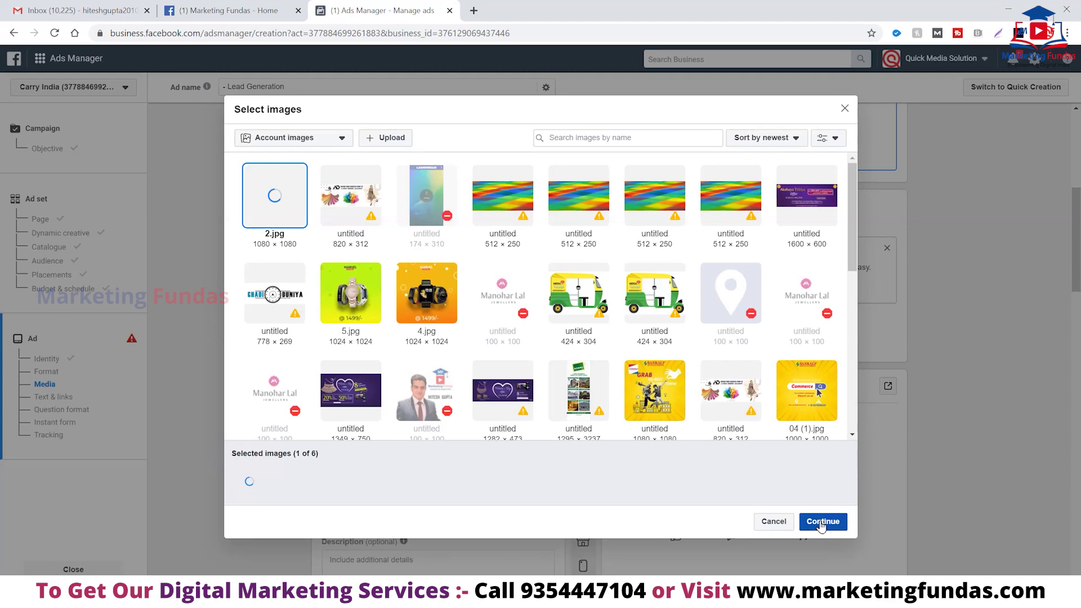
click(821, 521)
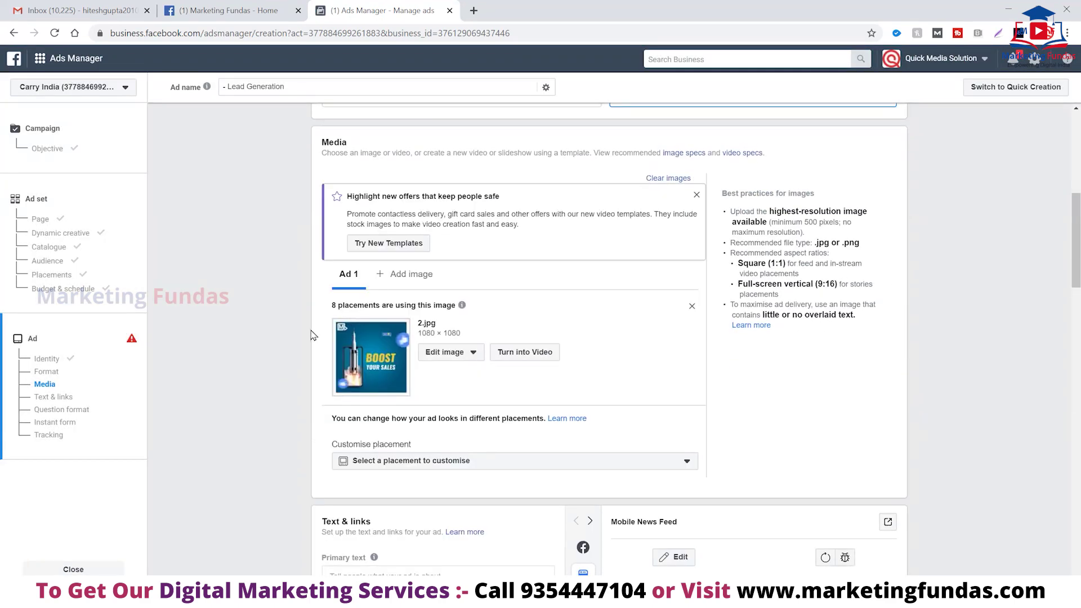
scroll(293, 320, down, 5)
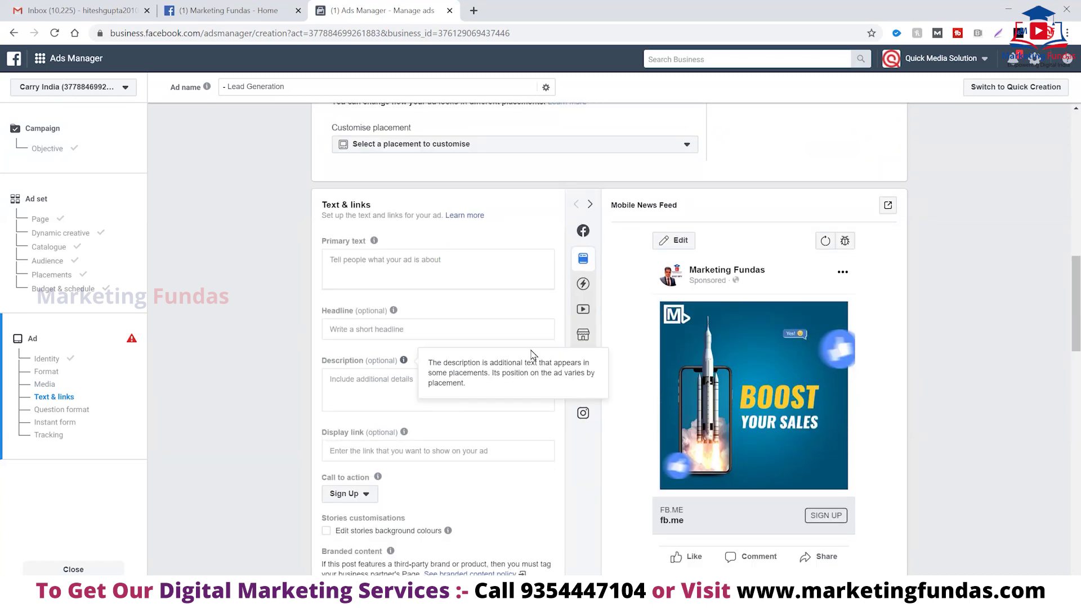